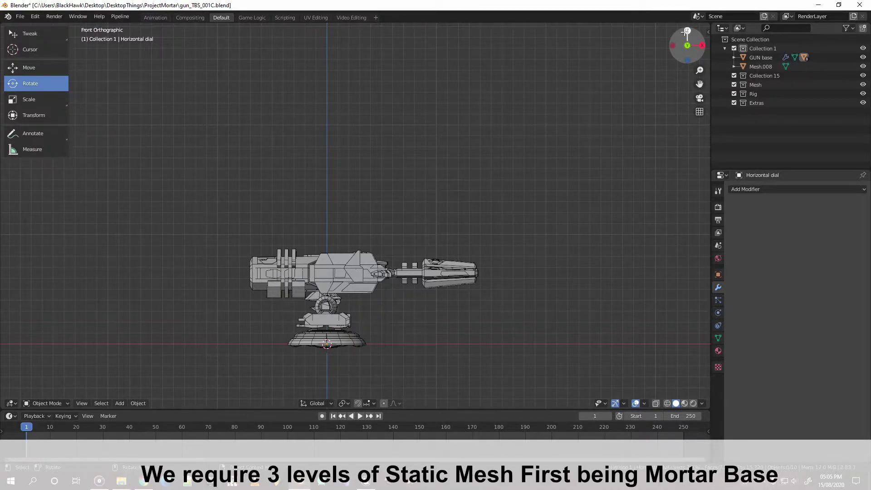
# Orbit the Blender view and select the gun's base, turret and barrel parts in turn
pyautogui.moveTo(685, 49)
pyautogui.mouseDown()
pyautogui.moveTo(673, 45)
pyautogui.moveTo(647, 123)
pyautogui.mouseUp()
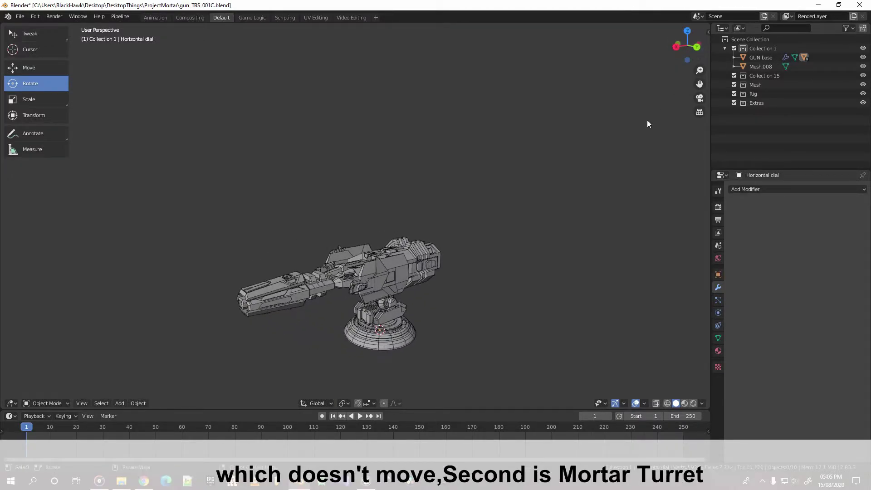
pyautogui.click(388, 339)
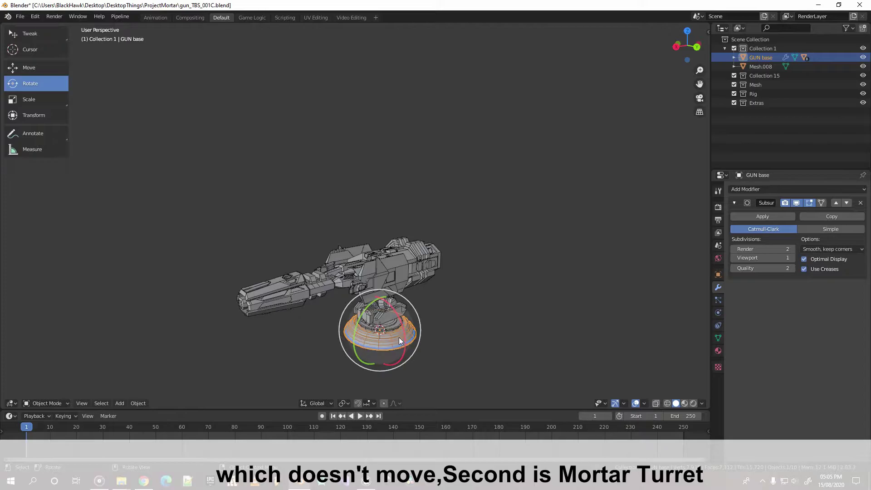
pyautogui.click(388, 317)
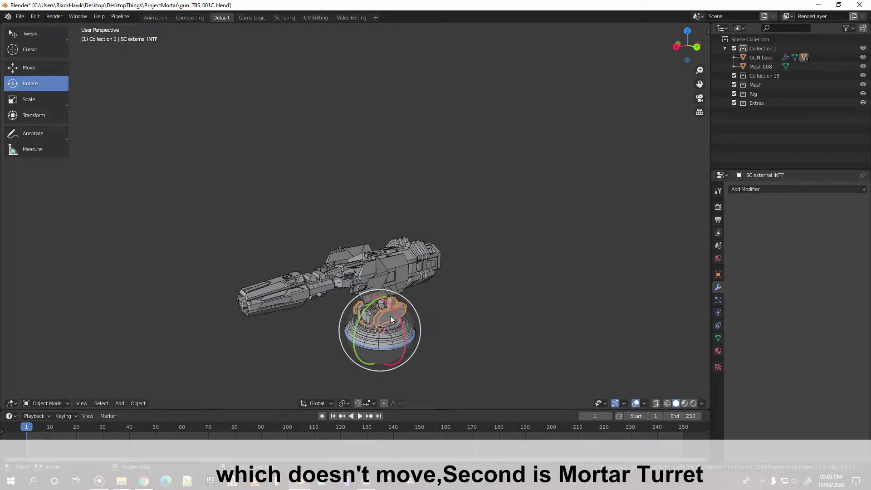
pyautogui.click(386, 284)
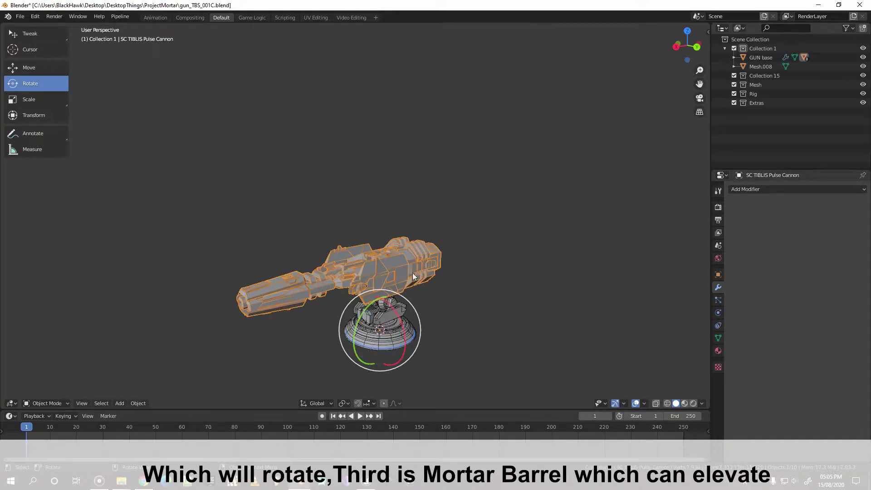
# Trial-rotate the turret, undo it, and bring up the ProjectMortar folder in File Explorer
pyautogui.click(385, 315)
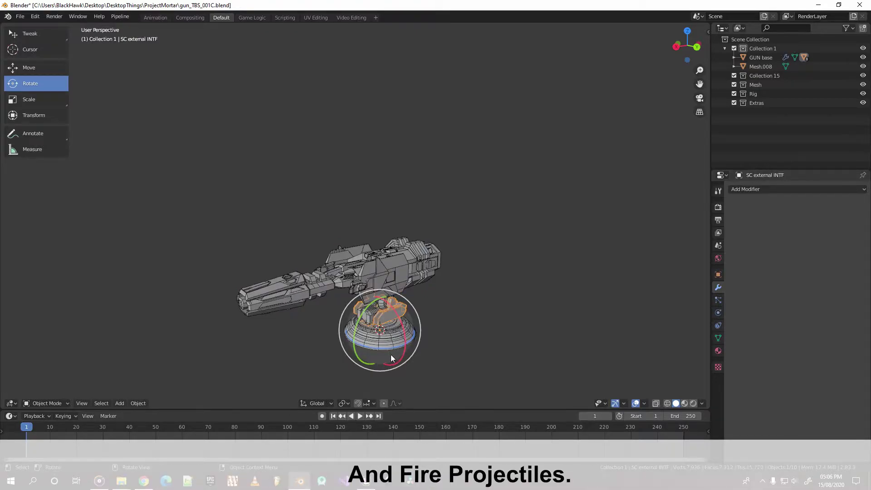
pyautogui.moveTo(387, 347); pyautogui.dragTo(385, 346)
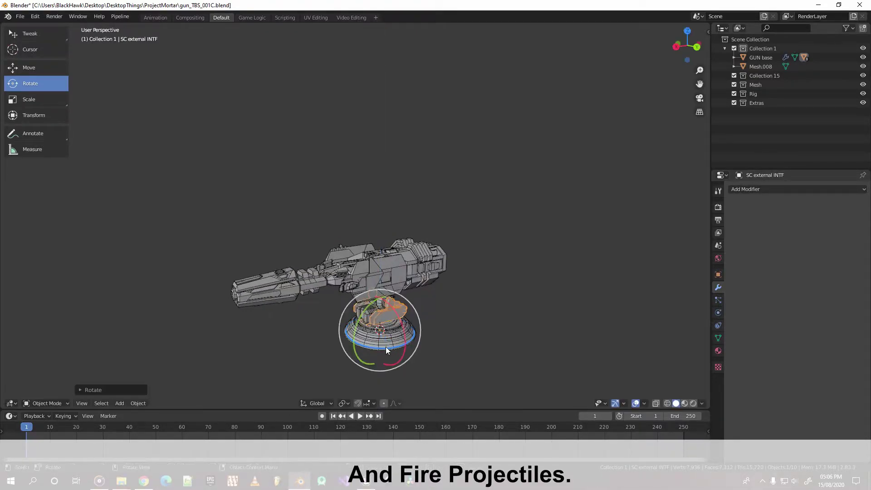
pyautogui.hotkey('ctrl', 'z')
pyautogui.click(513, 256)
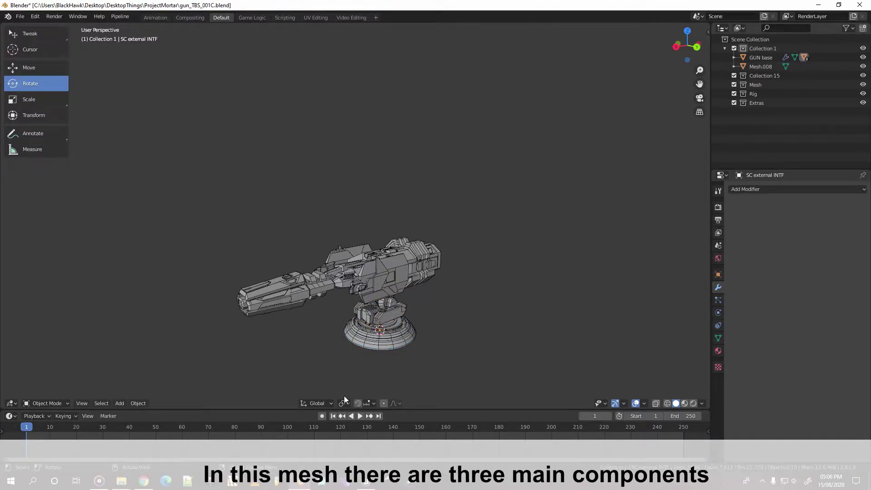
pyautogui.moveTo(118, 481)
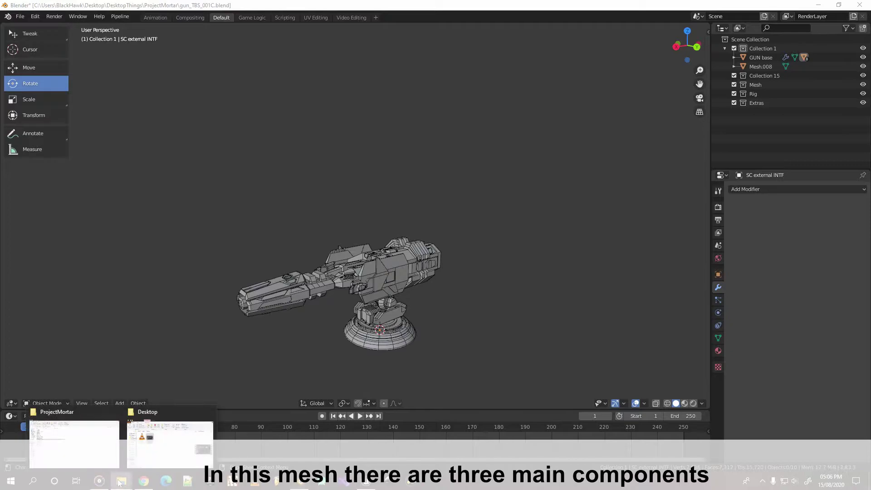
pyautogui.click(97, 456)
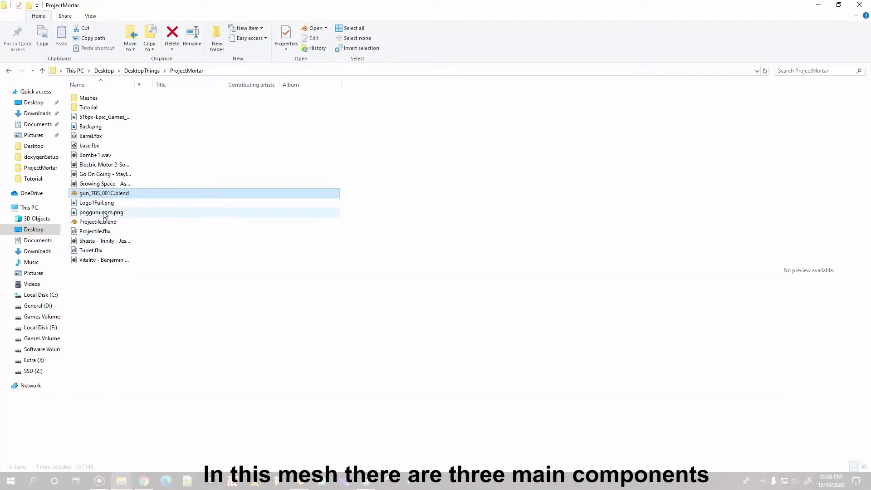
pyautogui.click(100, 251)
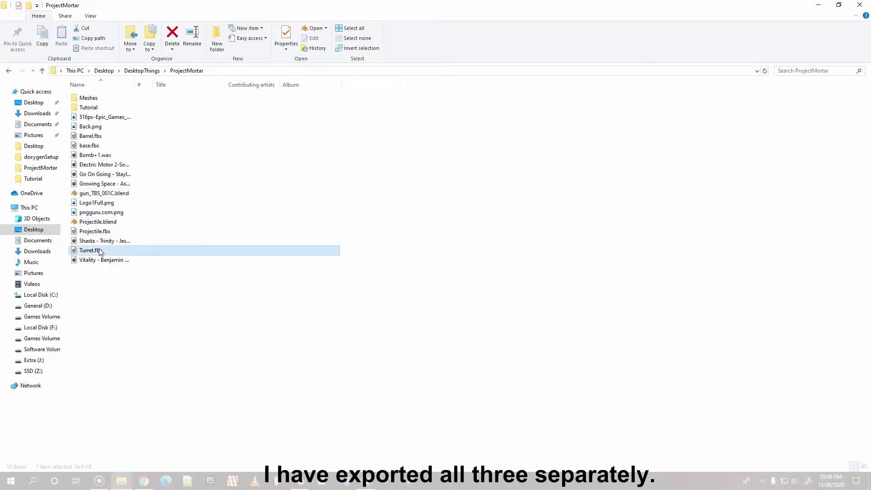
pyautogui.click(96, 148)
pyautogui.click(96, 137)
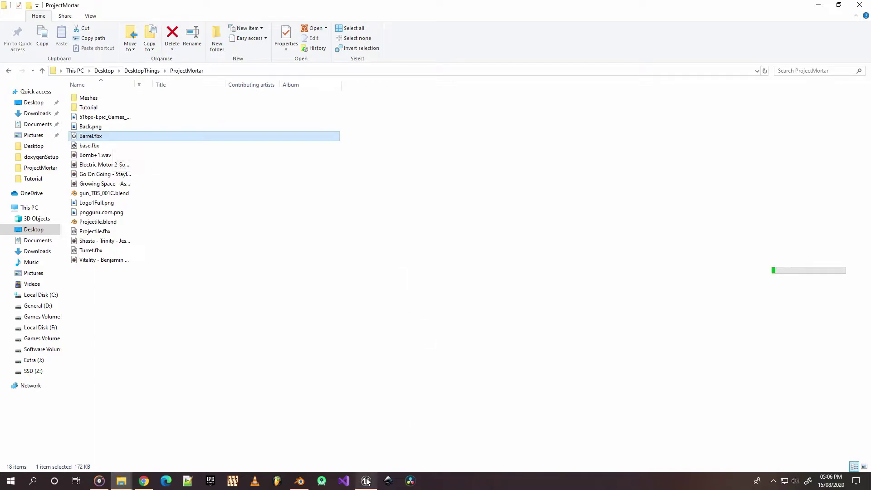
pyautogui.moveTo(367, 482)
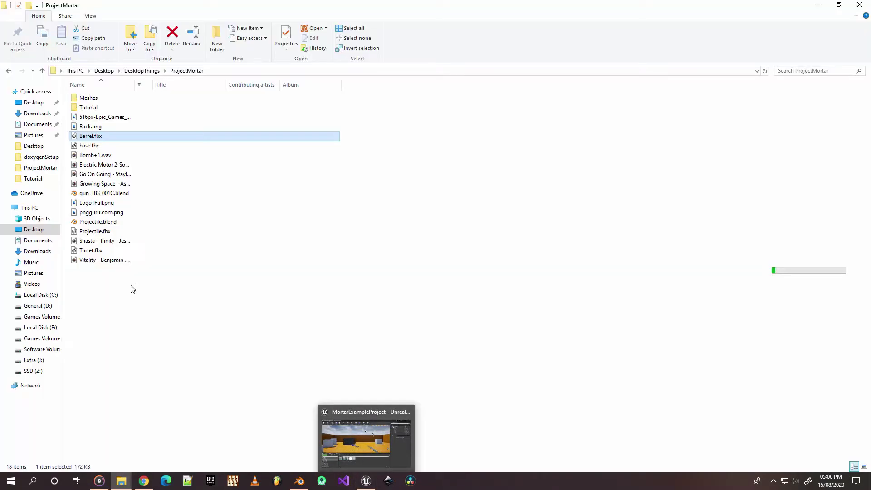
pyautogui.click(339, 422)
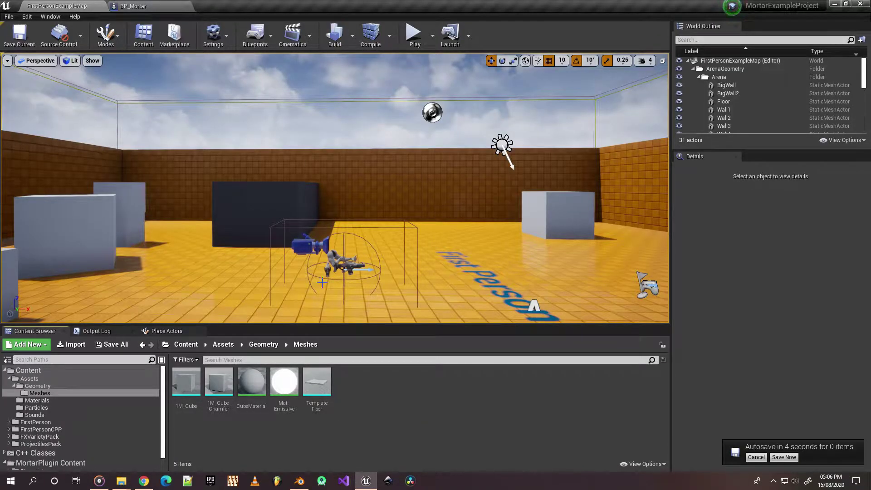
pyautogui.moveTo(121, 481)
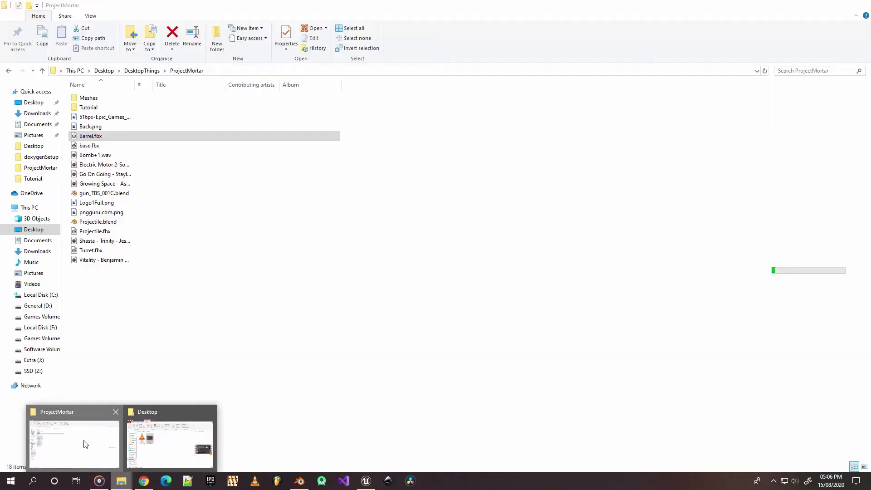
pyautogui.click(82, 443)
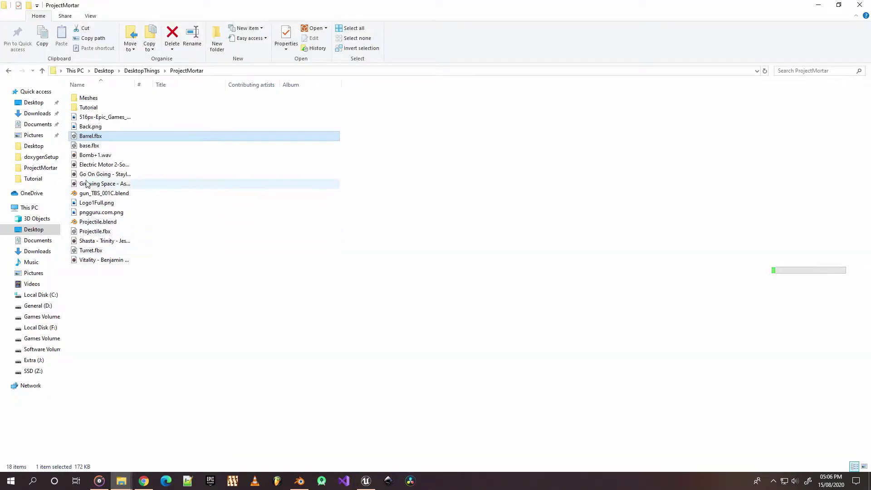
# Drop base.fbx into Meshes and import it at 0.25 uniform scale with Combine Meshes on
pyautogui.moveTo(89, 146); pyautogui.dragTo(359, 409)
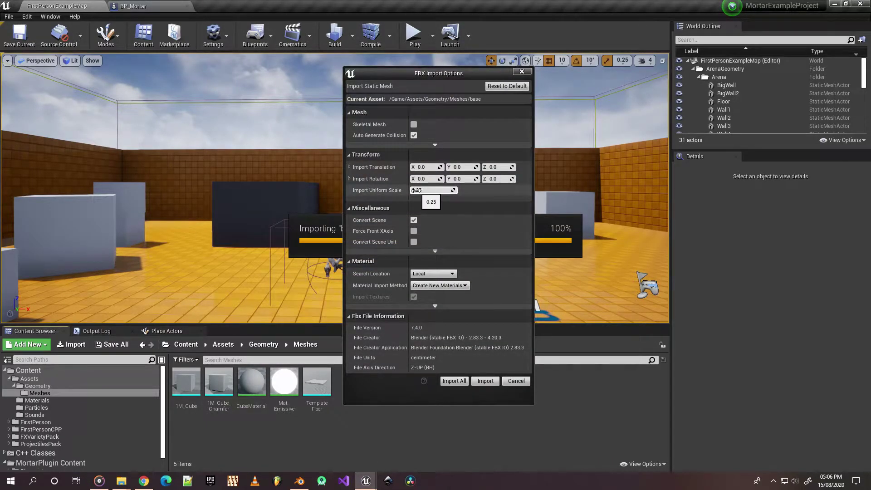
pyautogui.moveTo(416, 190); pyautogui.dragTo(416, 190)
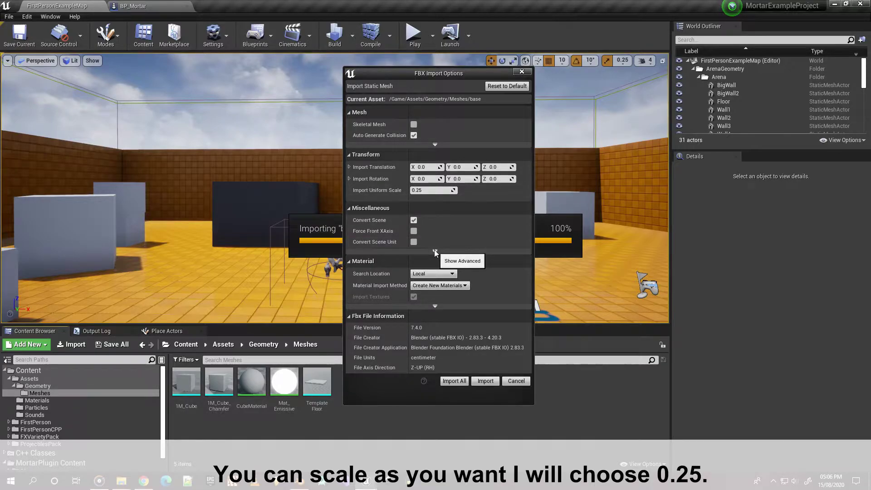
pyautogui.click(435, 250)
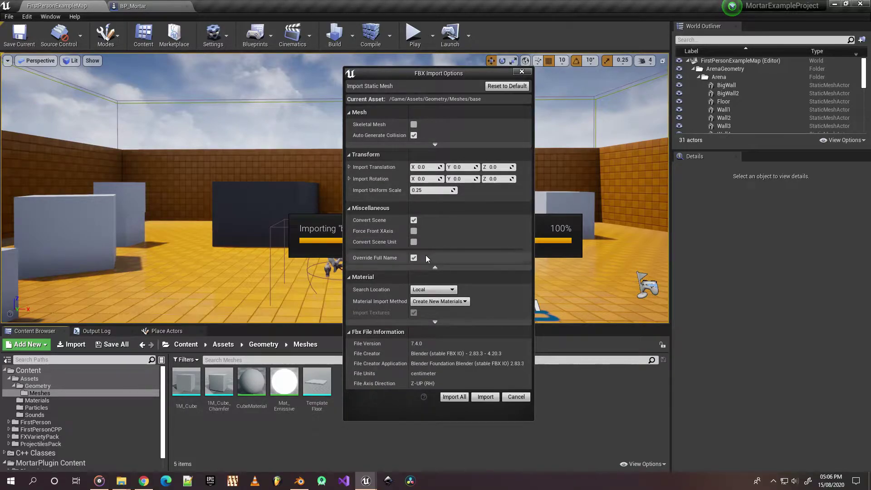
pyautogui.click(427, 145)
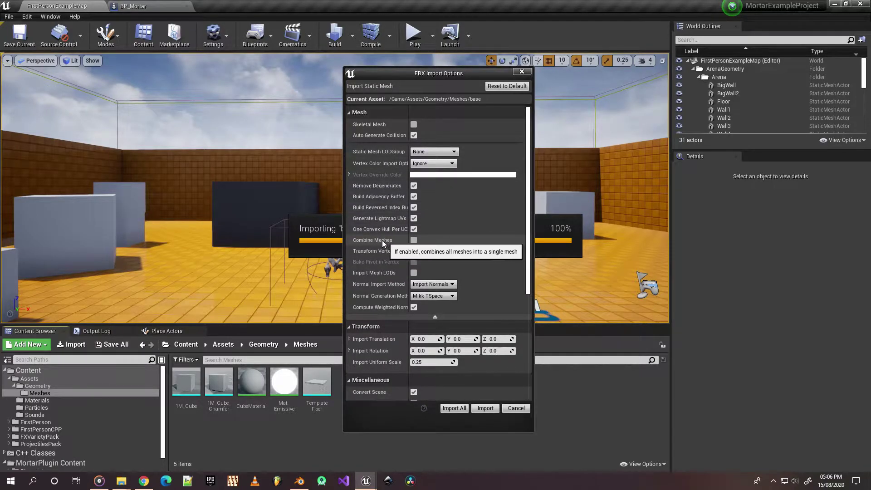
pyautogui.click(414, 240)
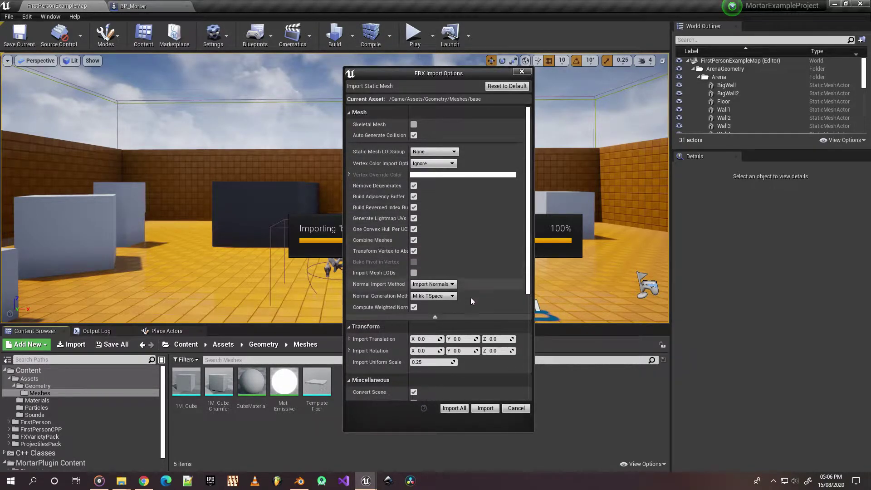
pyautogui.click(493, 408)
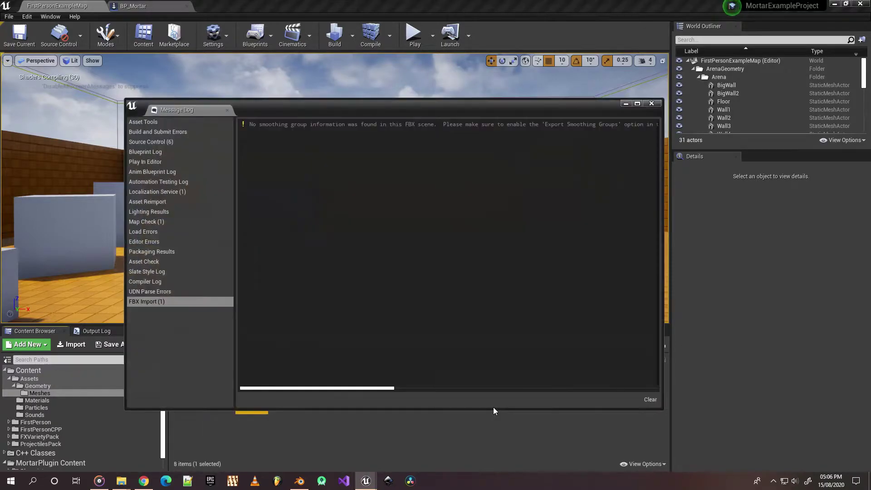
# Dismiss the Message Log, open the imported base mesh, and orbit to look down at it
pyautogui.click(651, 104)
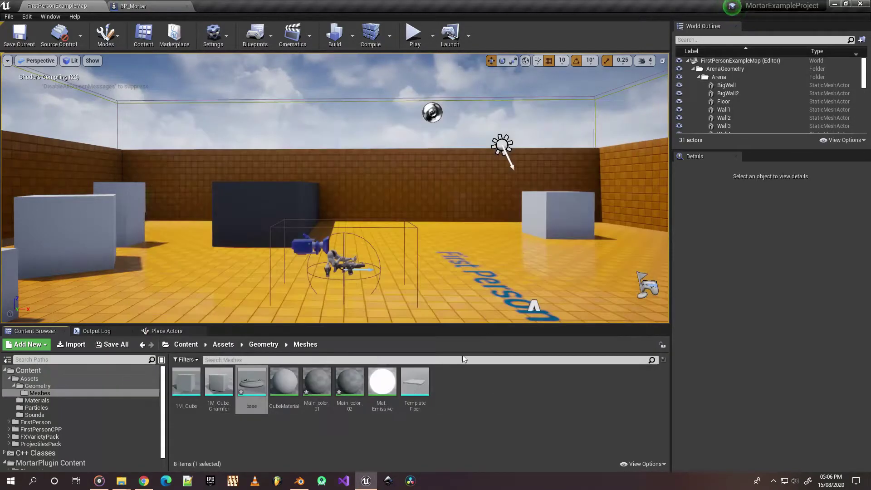
pyautogui.doubleClick(253, 390)
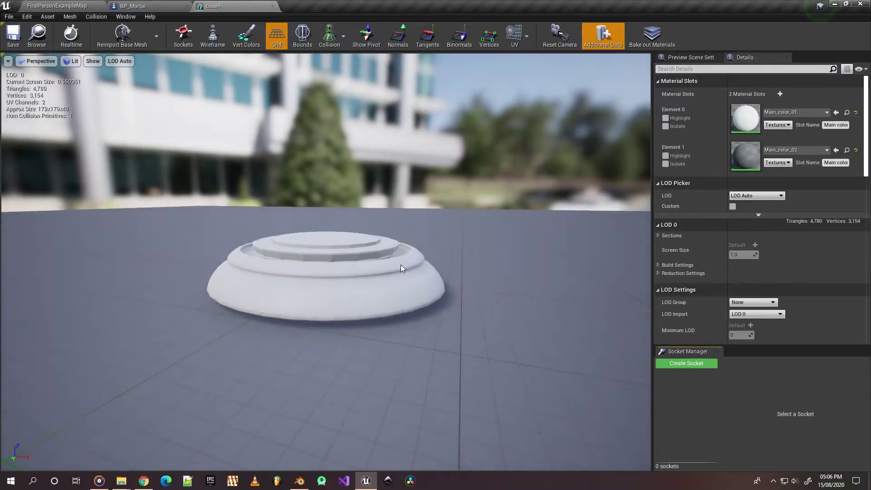
pyautogui.moveTo(401, 268)
pyautogui.mouseDown()
pyautogui.moveTo(344, 290)
pyautogui.moveTo(345, 254)
pyautogui.mouseUp()
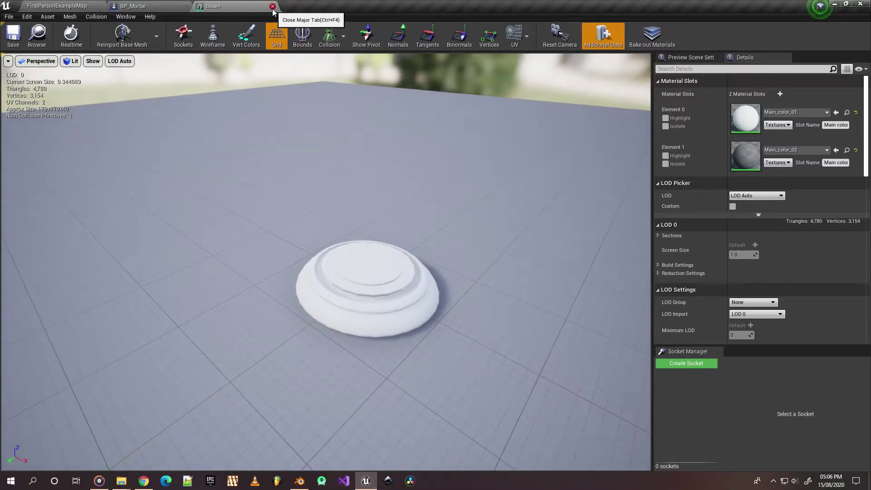
pyautogui.click(272, 8)
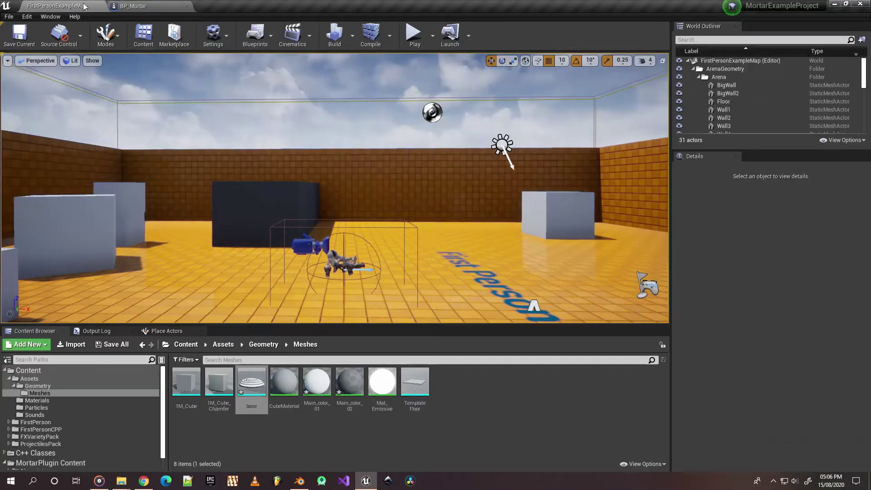
# Return to the FirstPersonExampleMap level and bring up the ProjectMortar folder
pyautogui.click(82, 6)
pyautogui.moveTo(122, 480)
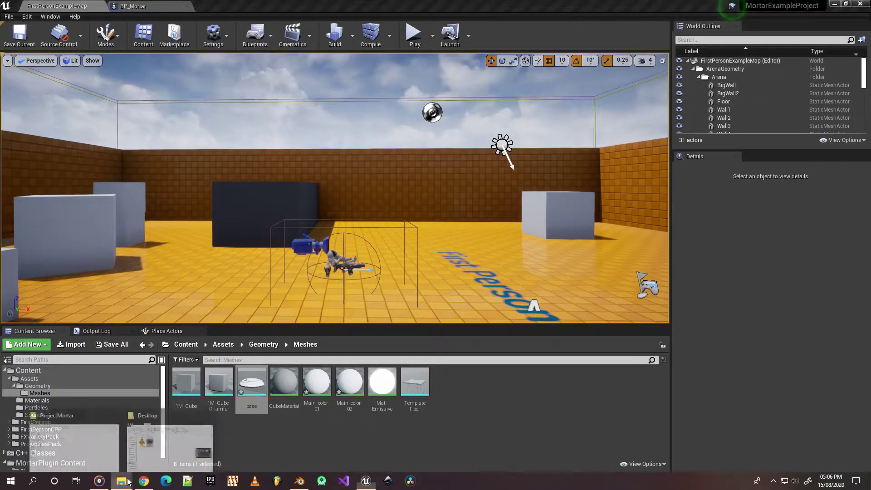
pyautogui.click(108, 451)
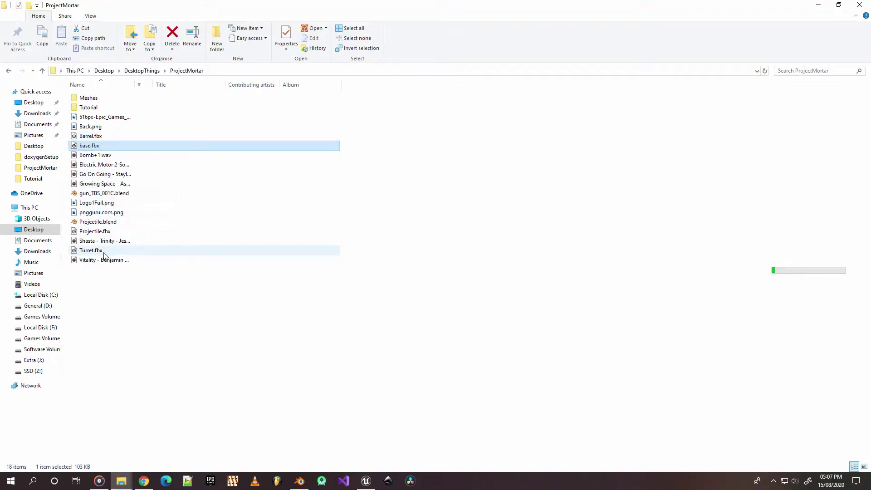
# Select Turret.fbx in the ProjectMortar folder and drop it into the Unreal Meshes folder
pyautogui.moveTo(104, 253); pyautogui.dragTo(283, 359)
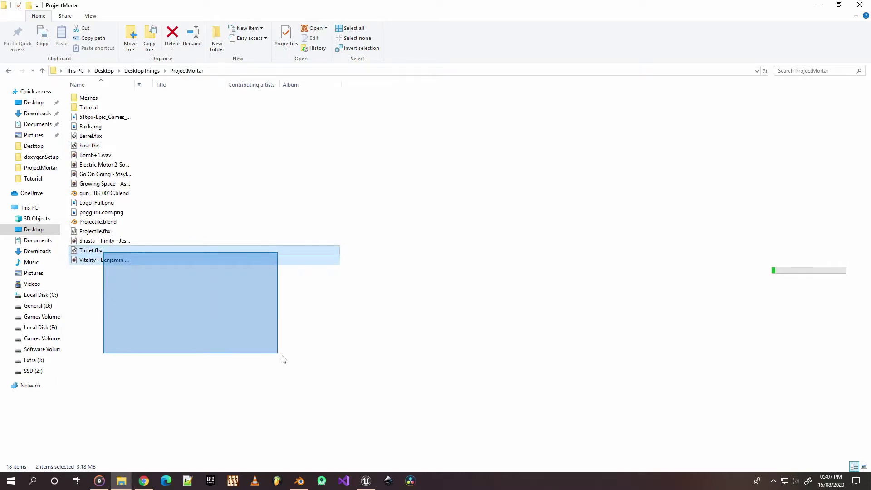
pyautogui.click(107, 252)
pyautogui.keyDown('ctrl'); pyautogui.click(98, 254); pyautogui.keyUp('ctrl')
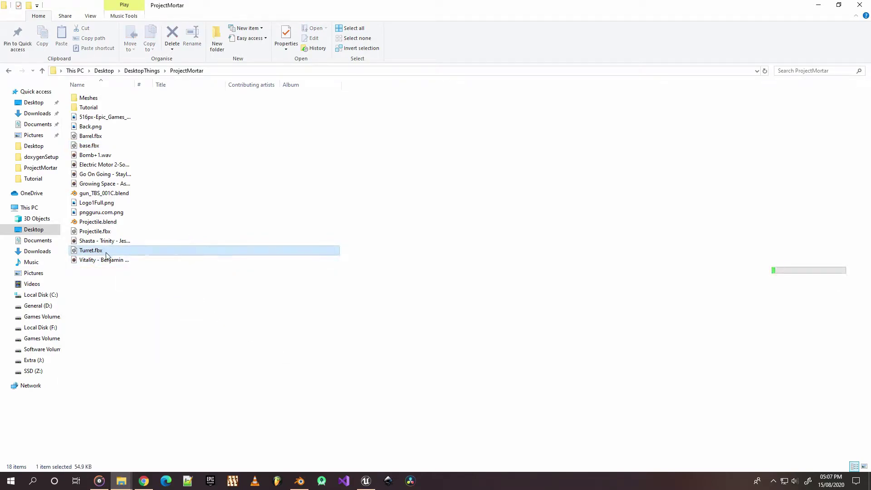
pyautogui.click(187, 320)
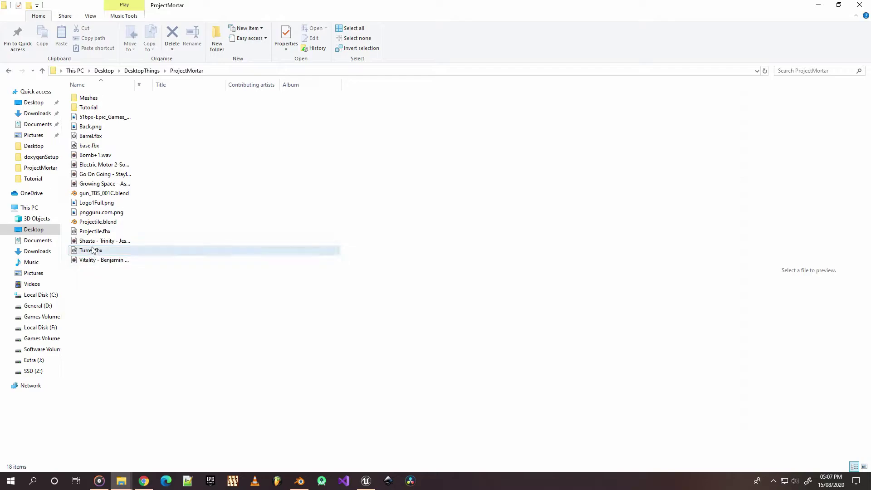
pyautogui.click(161, 308)
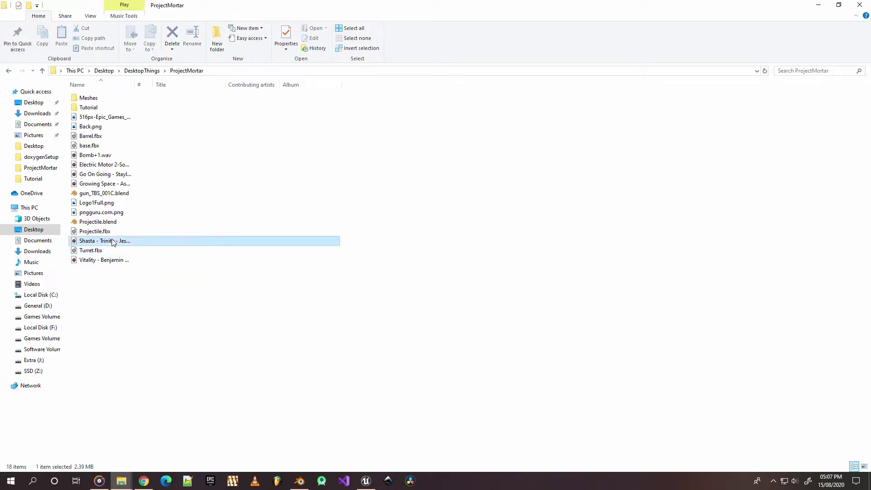
pyautogui.click(109, 252)
pyautogui.moveTo(92, 252); pyautogui.dragTo(370, 466)
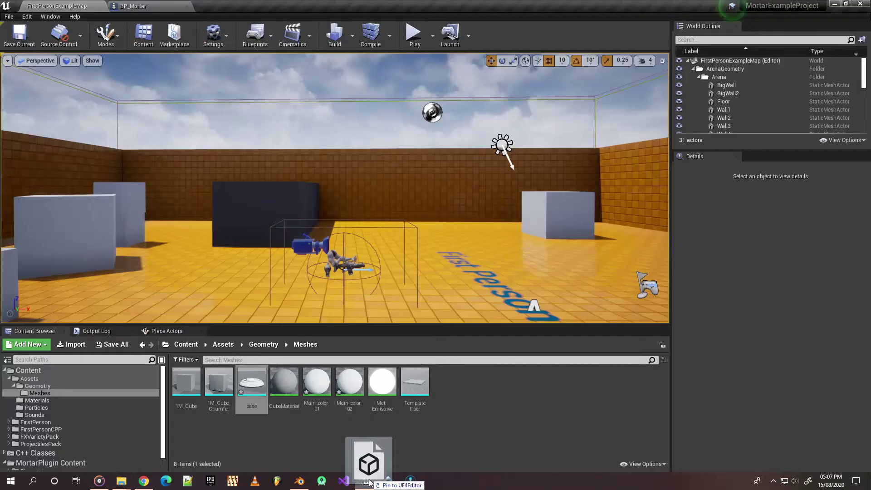
pyautogui.moveTo(371, 482); pyautogui.dragTo(388, 438)
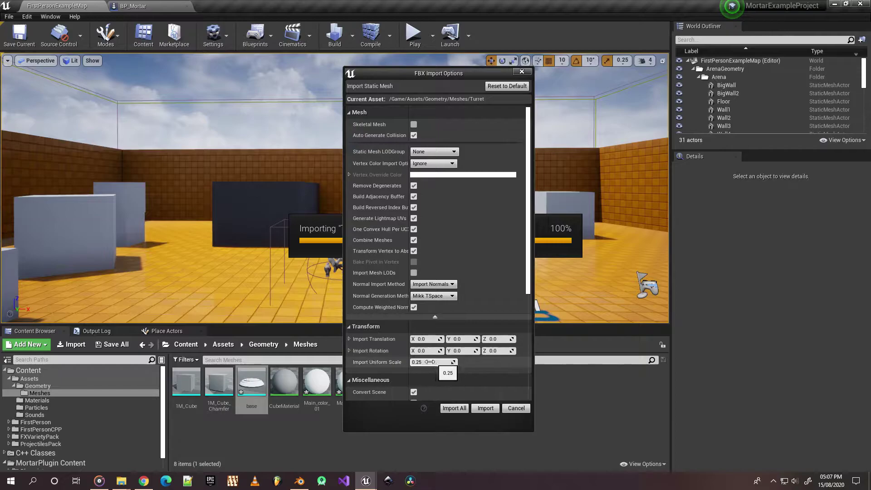
# Import Turret, dismiss the Message Log, and inspect the Turret mesh before returning to the level
pyautogui.click(484, 407)
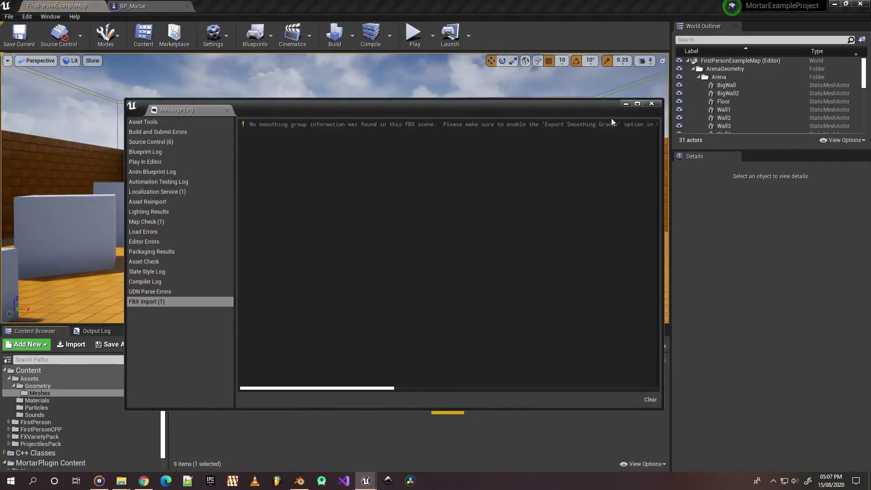
pyautogui.click(652, 104)
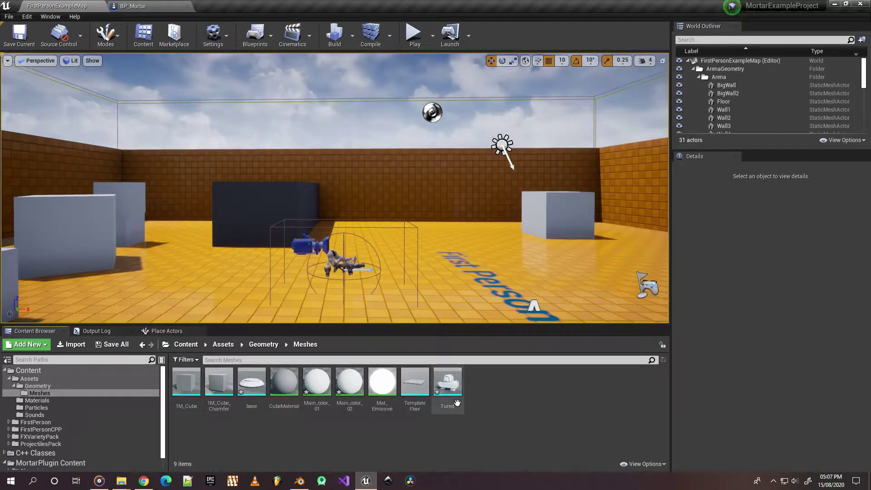
pyautogui.doubleClick(448, 383)
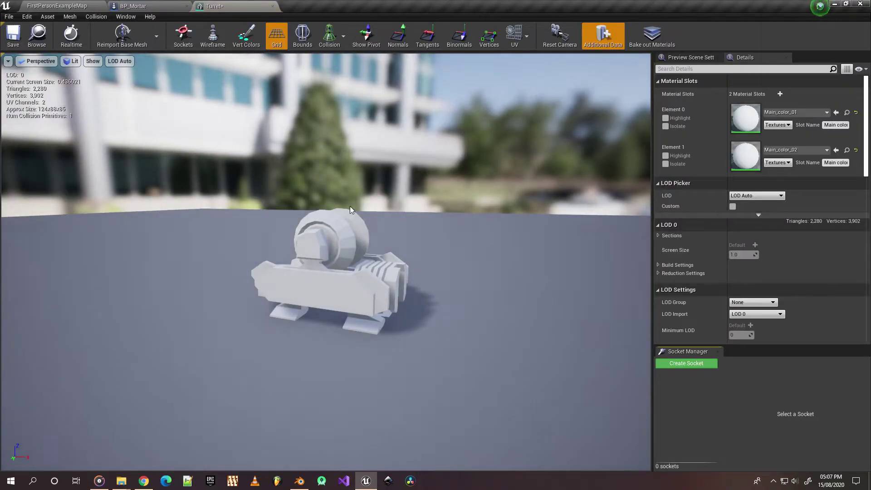
pyautogui.click(79, 6)
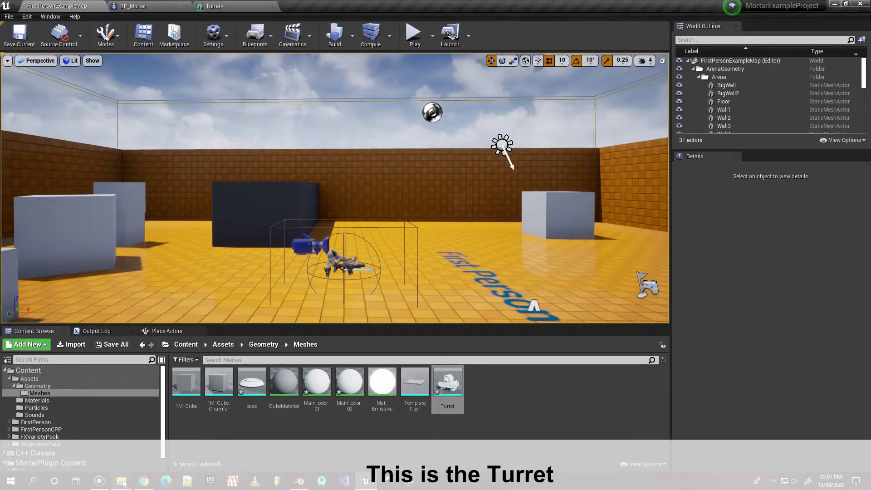
# Drag Barrel.fbx from the ProjectMortar folder into Meshes, import it, and dismiss the log
pyautogui.moveTo(123, 483)
pyautogui.click(72, 421)
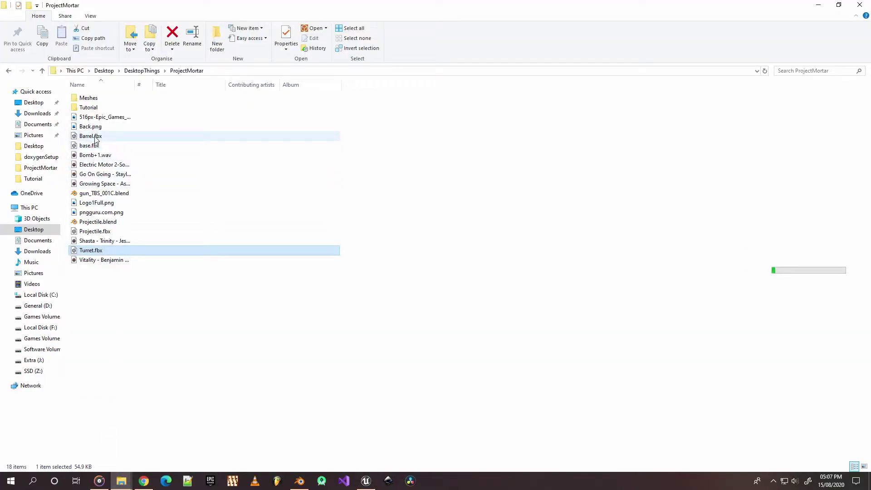
pyautogui.moveTo(96, 139)
pyautogui.mouseDown()
pyautogui.moveTo(365, 487)
pyautogui.moveTo(401, 440)
pyautogui.mouseUp()
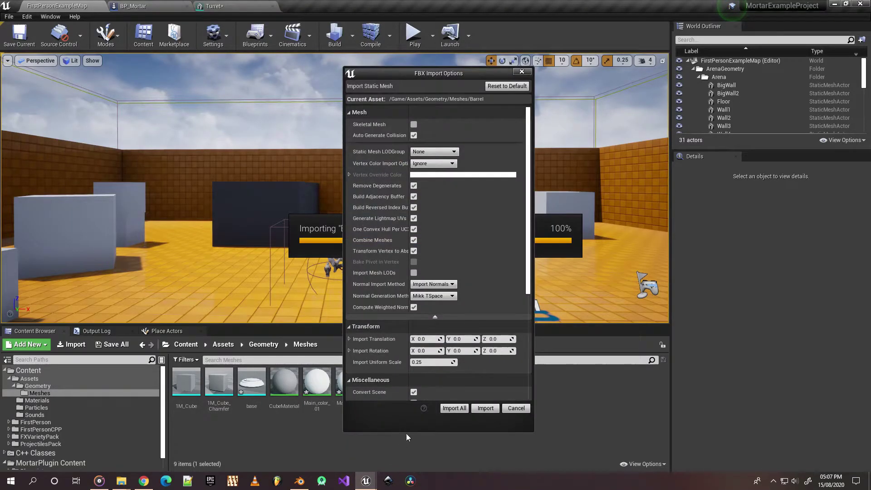
pyautogui.click(485, 407)
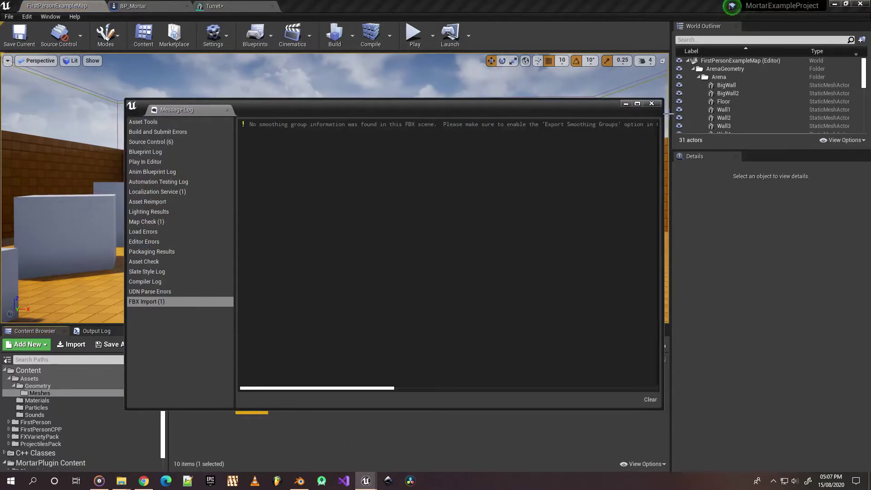
pyautogui.click(650, 104)
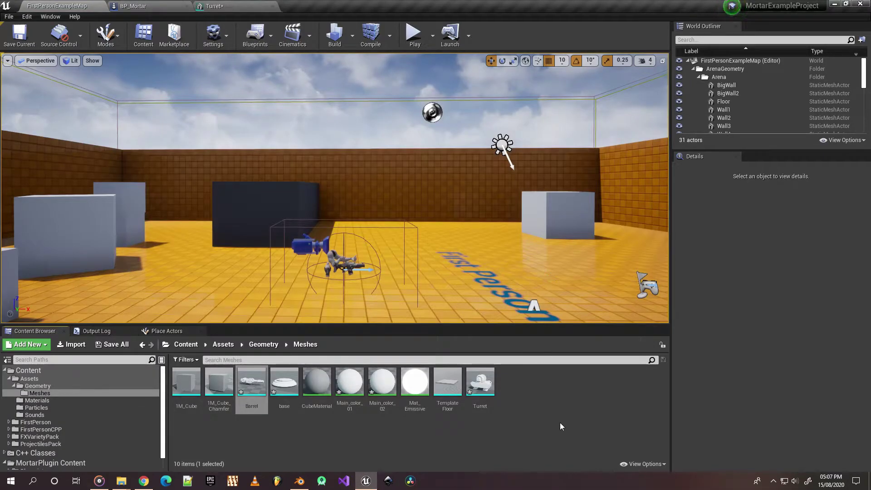
# Open the Barrel static mesh and orbit in closer around the barrel model
pyautogui.doubleClick(261, 382)
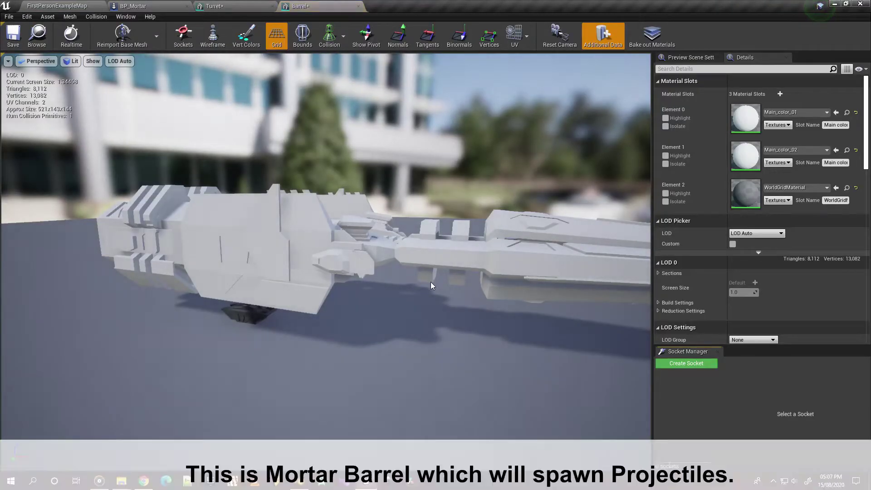
pyautogui.moveTo(317, 272)
pyautogui.mouseDown()
pyautogui.moveTo(408, 281)
pyautogui.moveTo(408, 317)
pyautogui.moveTo(372, 254)
pyautogui.moveTo(379, 234)
pyautogui.mouseUp()
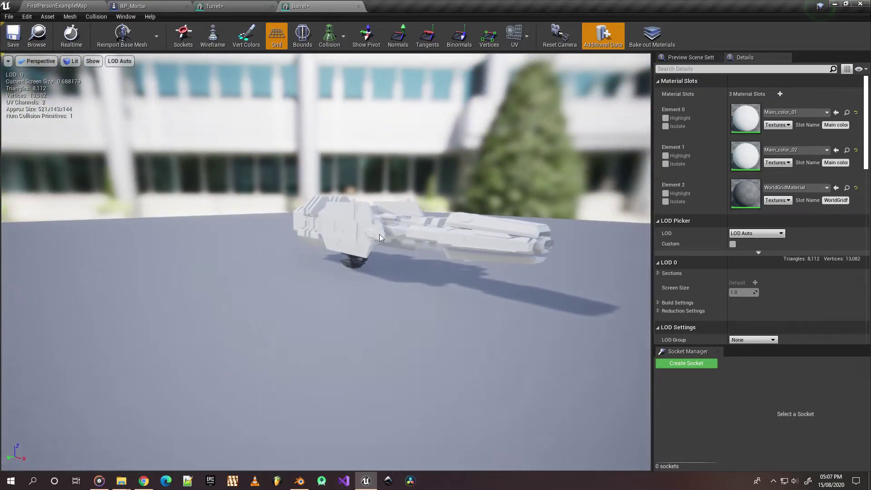
# In BP_Mortar, set MortarBase's Static Mesh to base
pyautogui.click(132, 5)
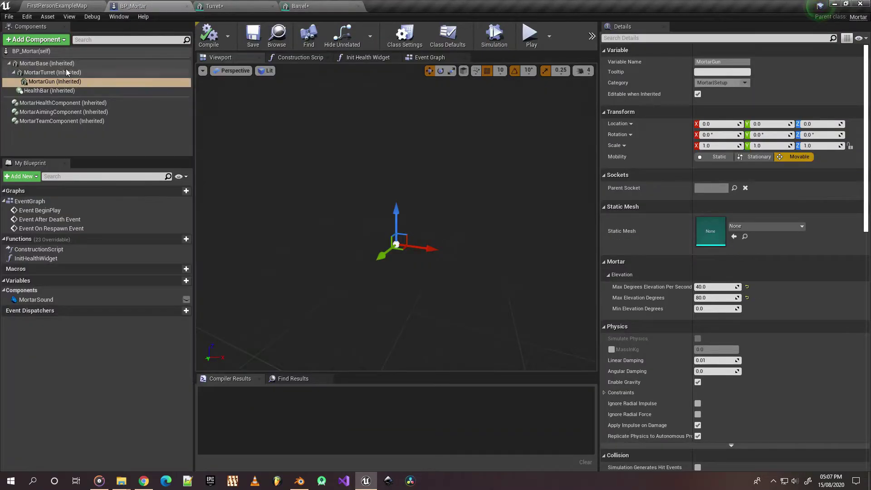
pyautogui.click(51, 64)
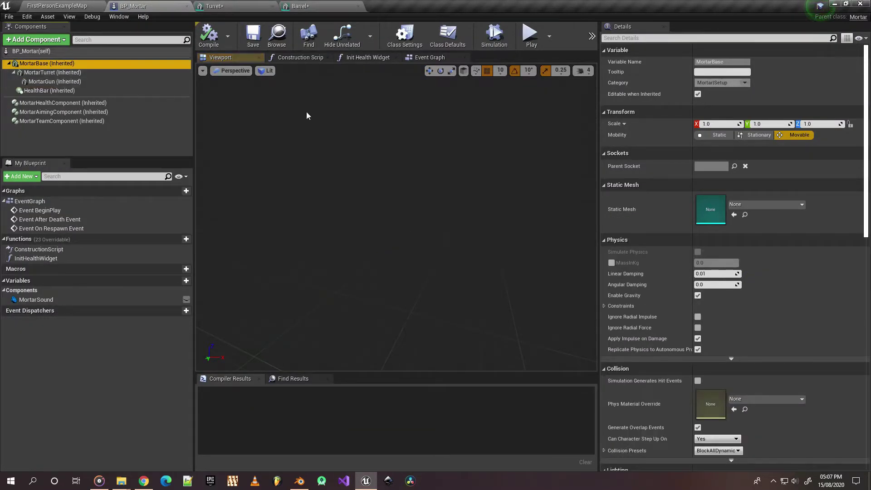
pyautogui.click(749, 205)
pyautogui.write('B')
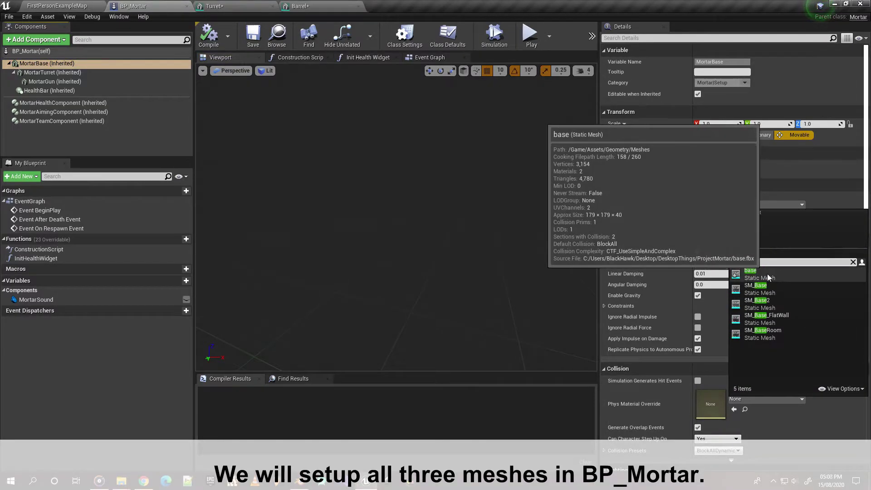
pyautogui.click(767, 276)
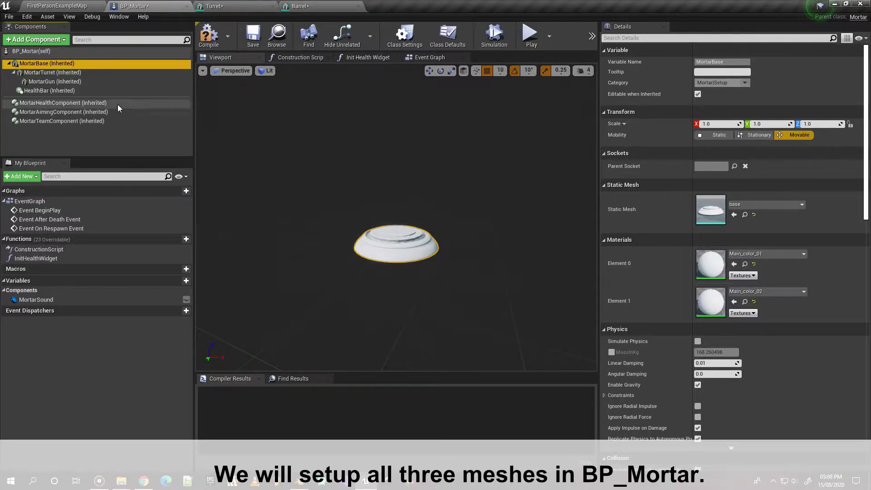
# Set MortarTurret's Static Mesh to Turret
pyautogui.click(66, 73)
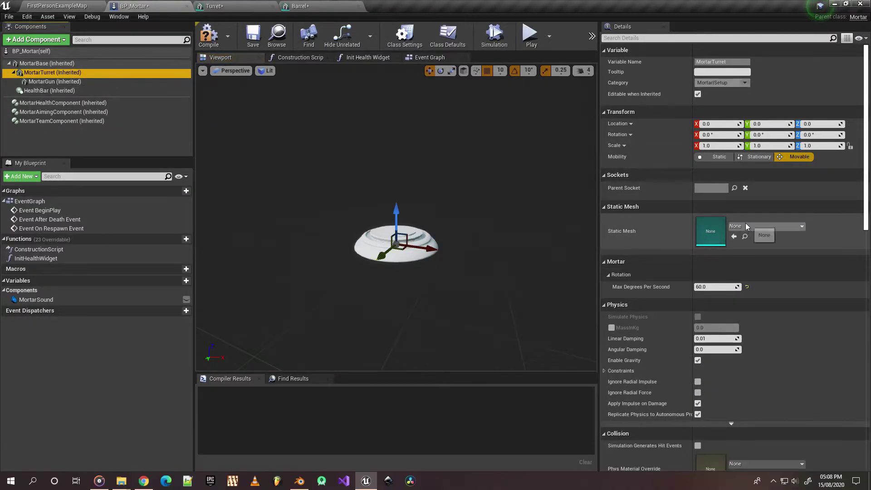
pyautogui.click(746, 225)
pyautogui.write('Tu')
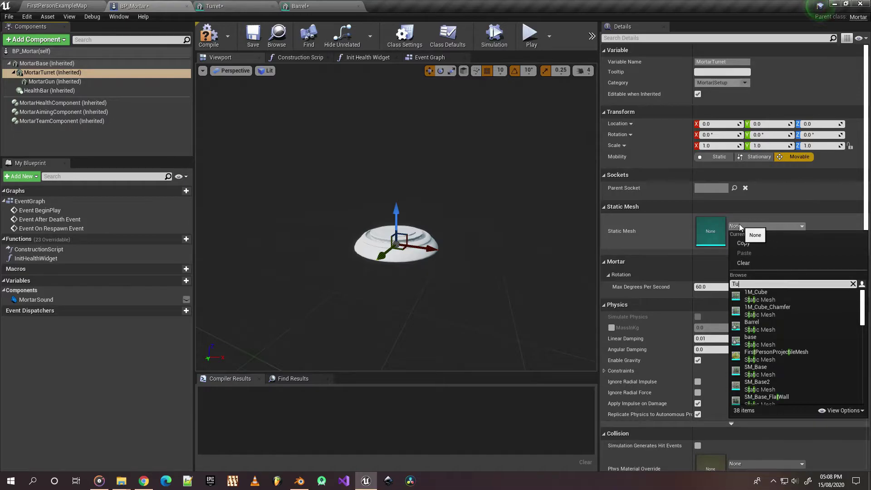
pyautogui.click(771, 295)
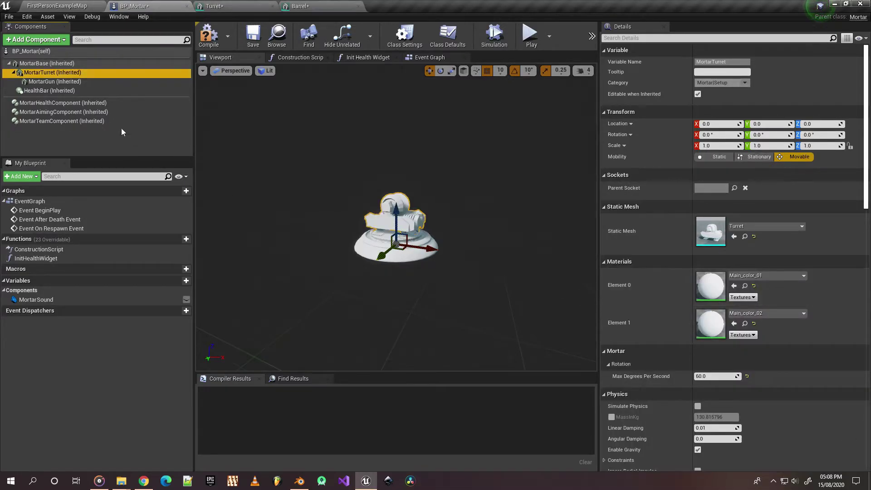
# Set MortarGun's Static Mesh to Barrel, replacing the mistaken Turret choice
pyautogui.click(55, 82)
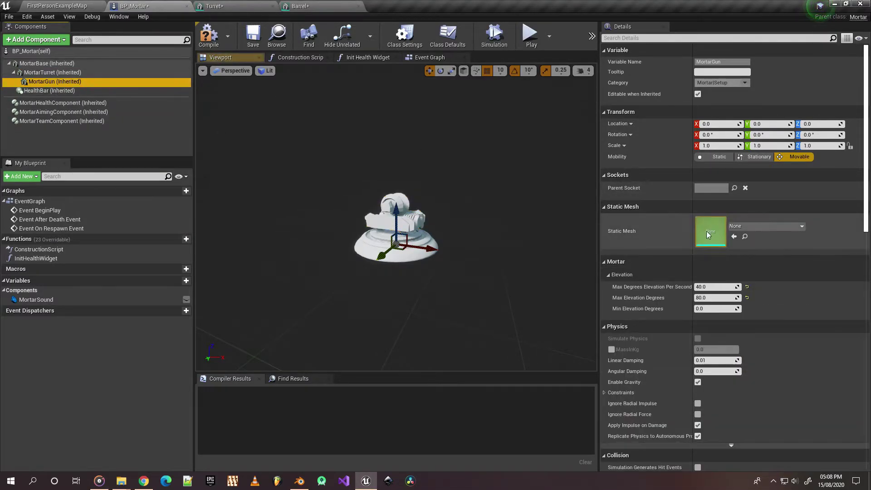
pyautogui.click(757, 228)
pyautogui.write('Turr')
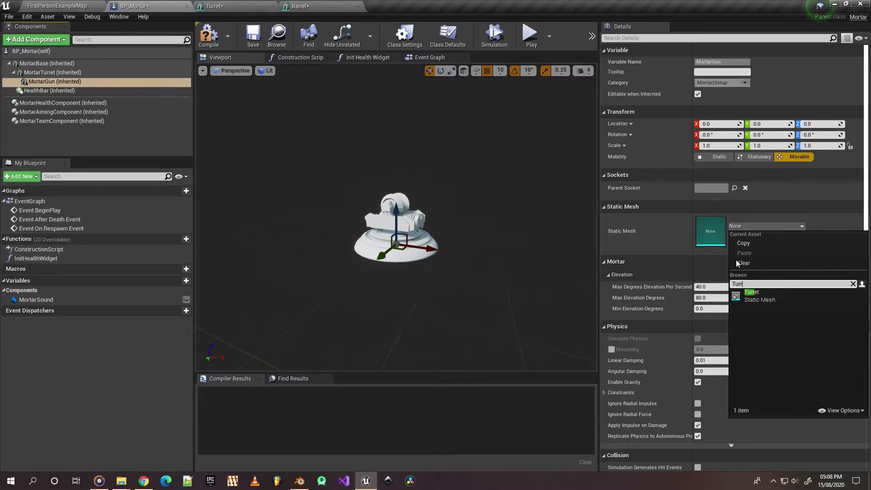
pyautogui.click(756, 293)
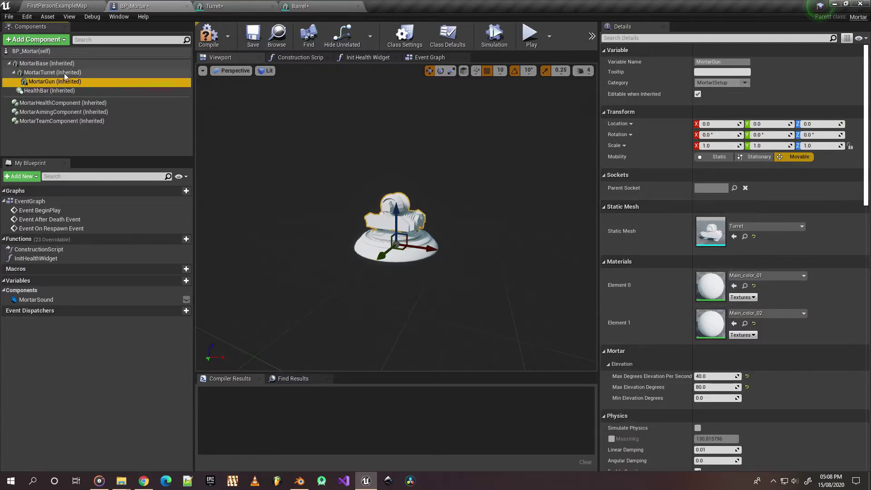
pyautogui.click(775, 225)
pyautogui.write('B')
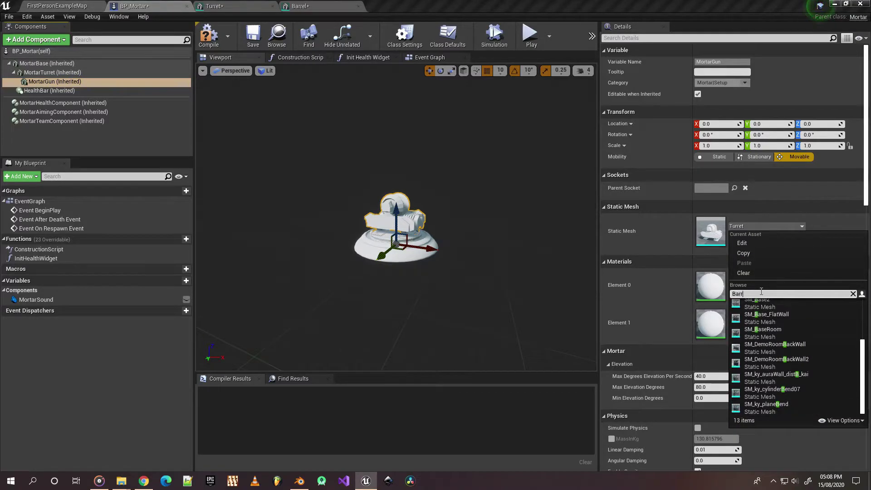
pyautogui.write('arrel')
pyautogui.click(766, 303)
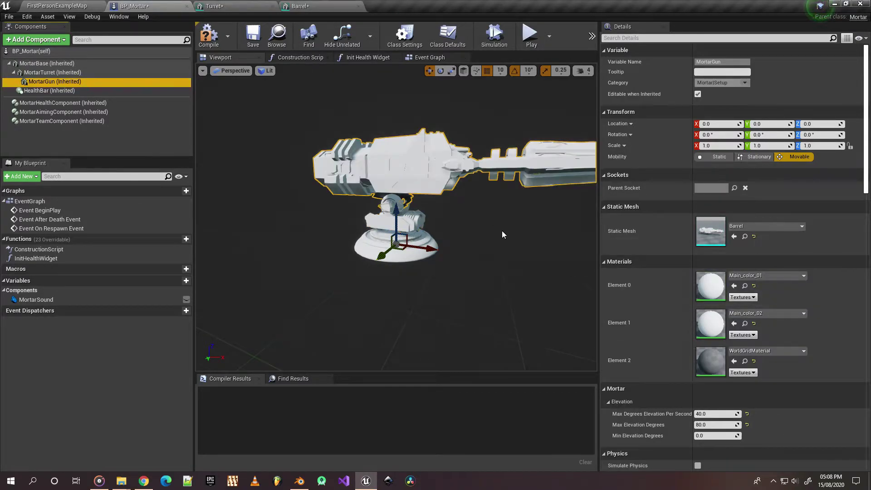
pyautogui.click(52, 66)
# Give both MortarBase material slots the yellow M_TextBox_Color material
pyautogui.click(777, 253)
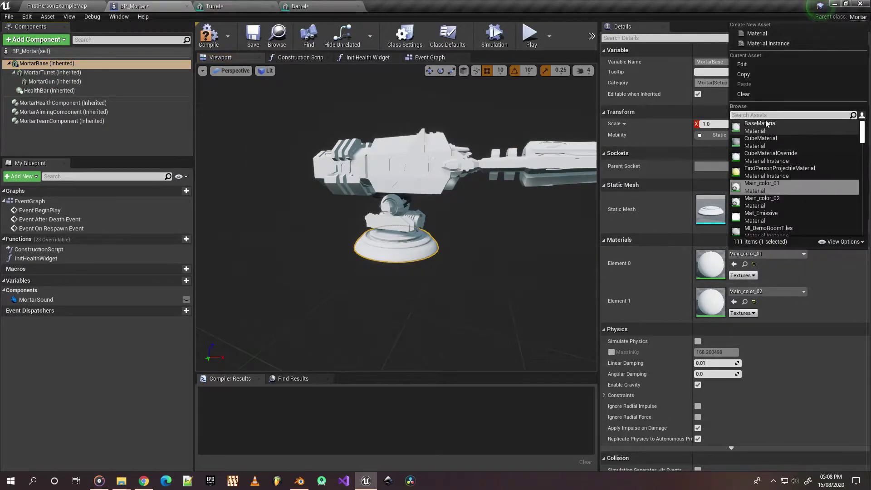
pyautogui.write('text')
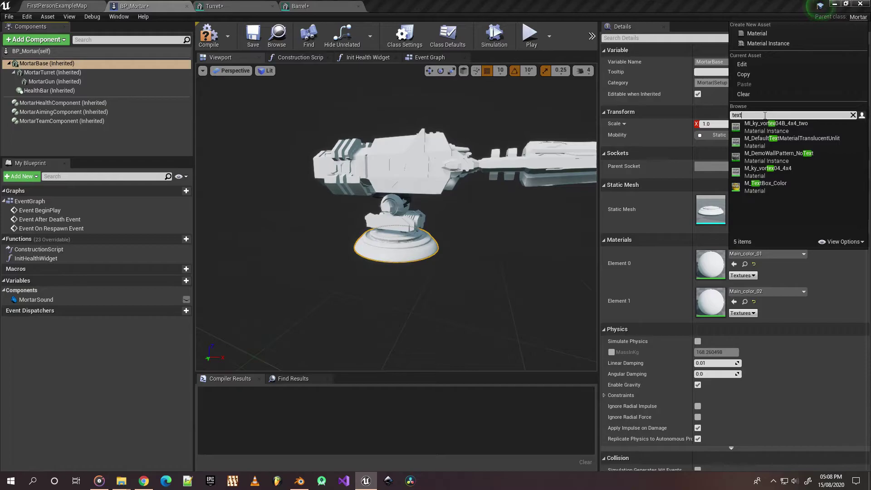
pyautogui.click(764, 159)
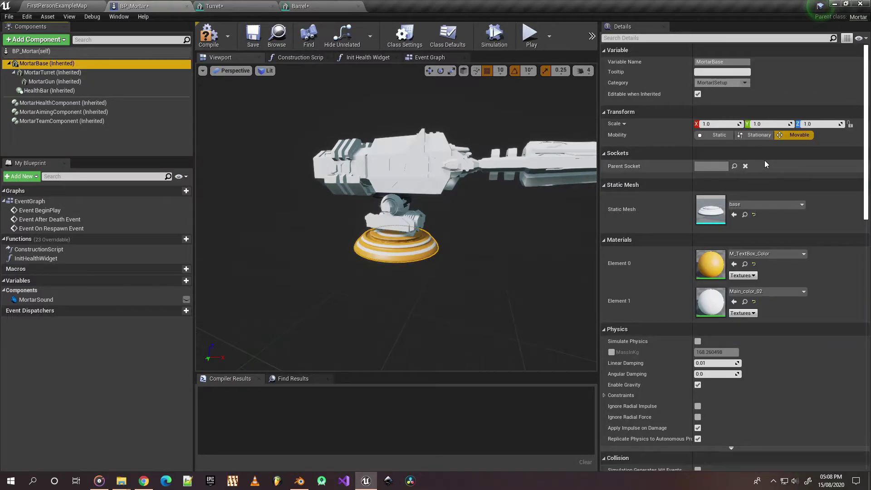
pyautogui.click(754, 257)
pyautogui.click(811, 317)
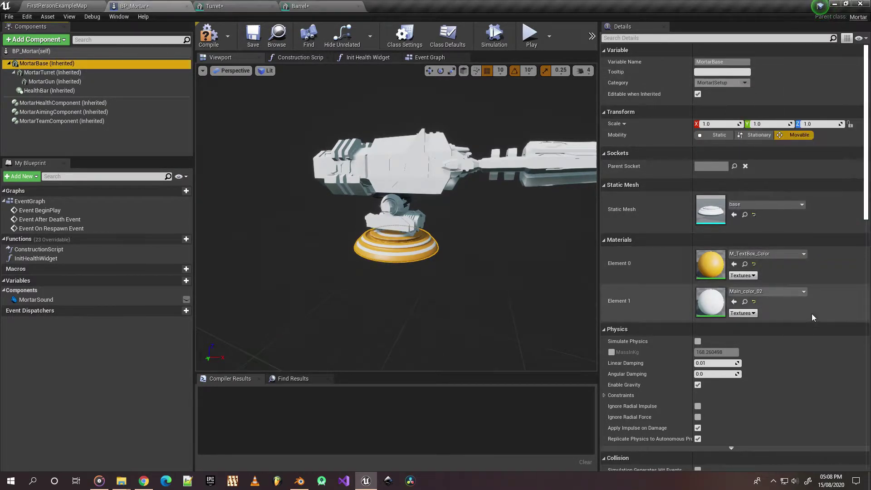
pyautogui.click(786, 292)
pyautogui.click(748, 125)
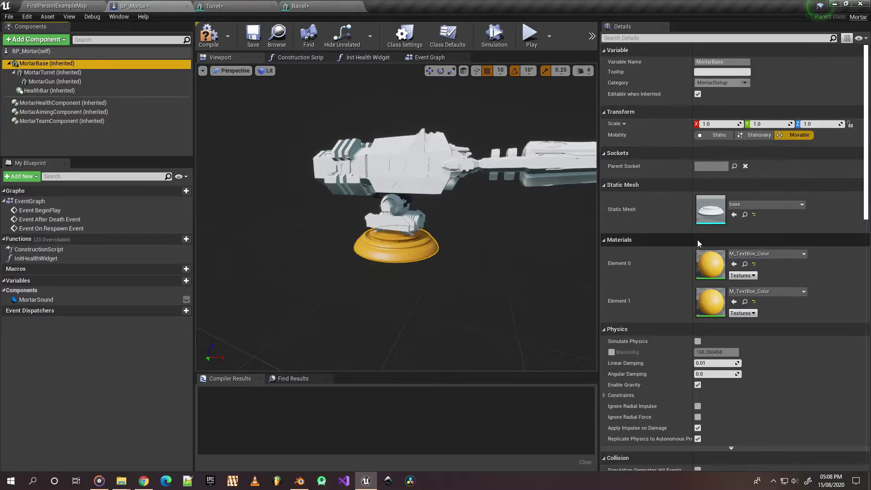
# Paste M_TextBox_Color into both MortarTurret material slots
pyautogui.click(392, 217)
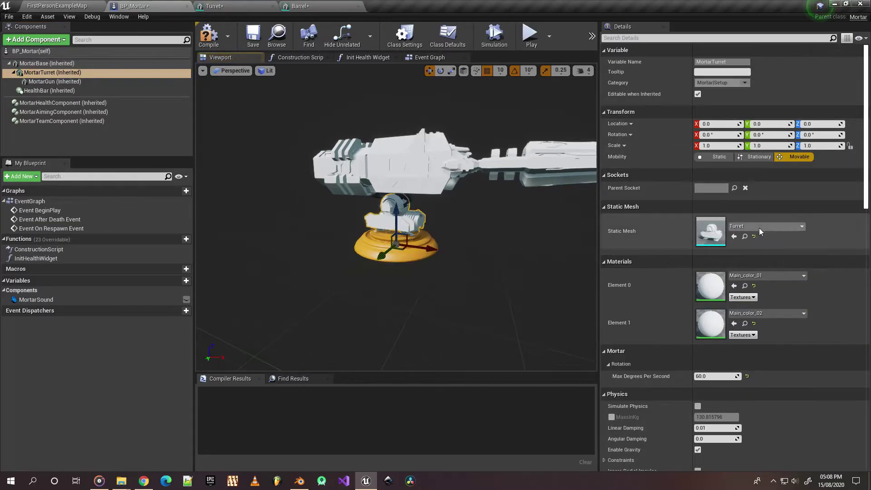
pyautogui.click(766, 275)
pyautogui.click(766, 107)
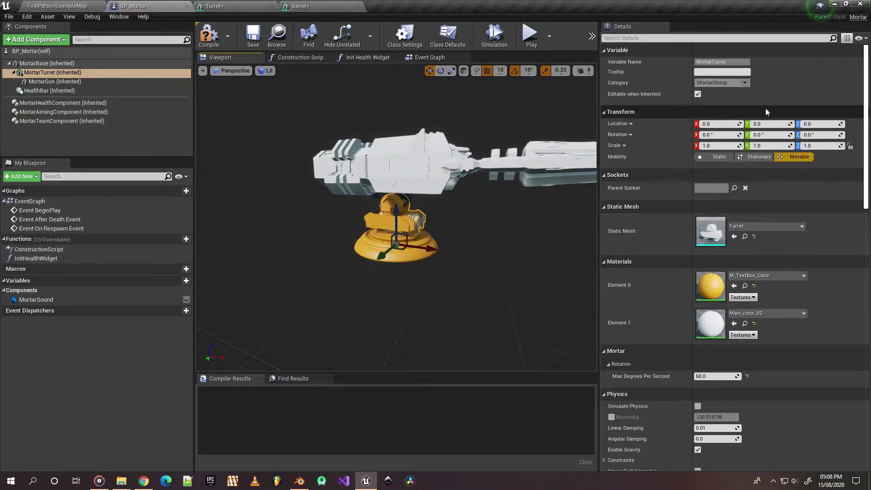
pyautogui.click(774, 312)
pyautogui.click(754, 144)
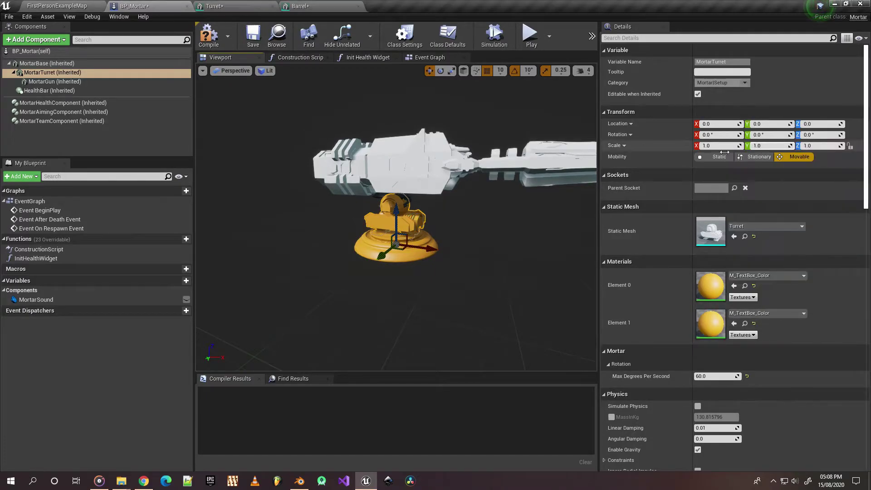
# Paste M_TextBox_Color into all three MortarGun slots, then compile and save BP_Mortar
pyautogui.click(399, 163)
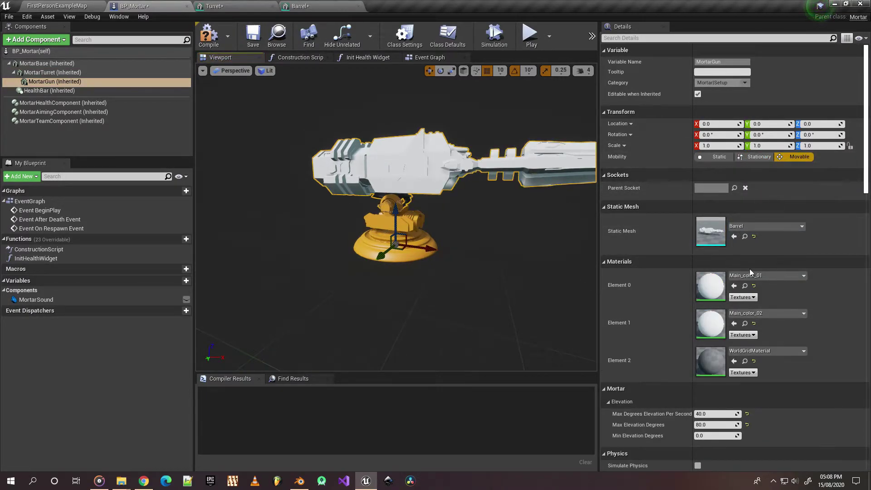
pyautogui.click(762, 276)
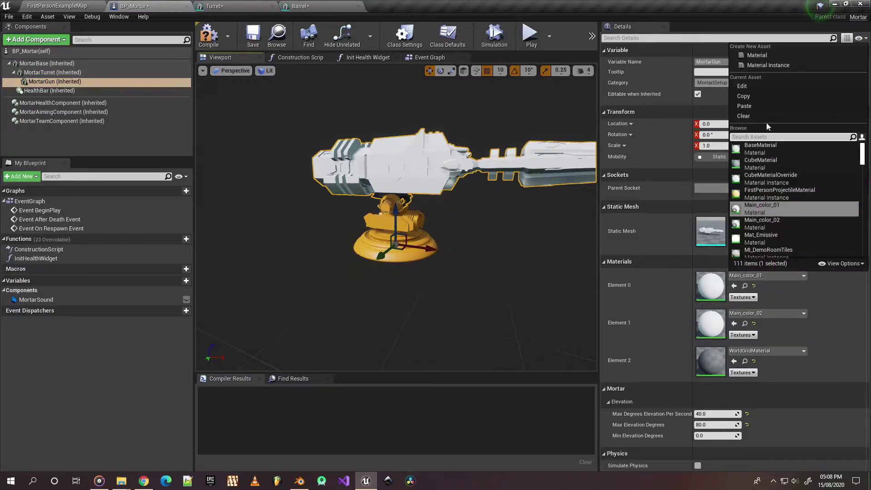
pyautogui.click(763, 106)
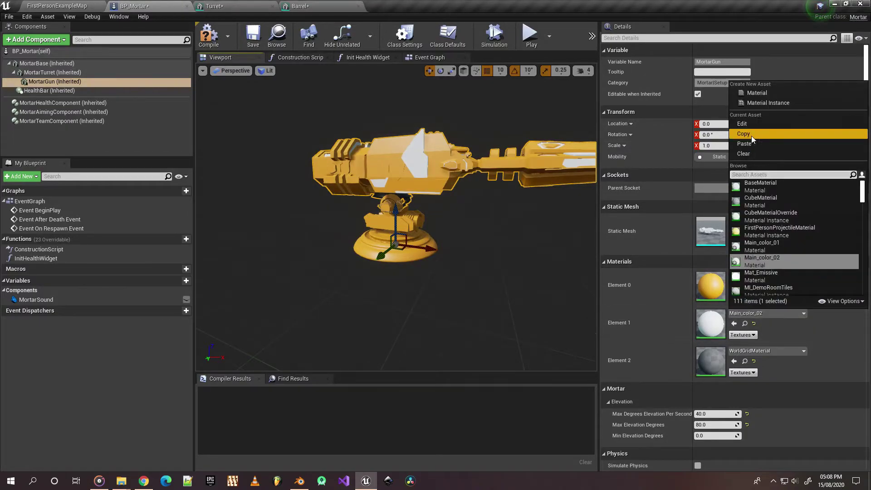
pyautogui.click(752, 145)
pyautogui.click(778, 349)
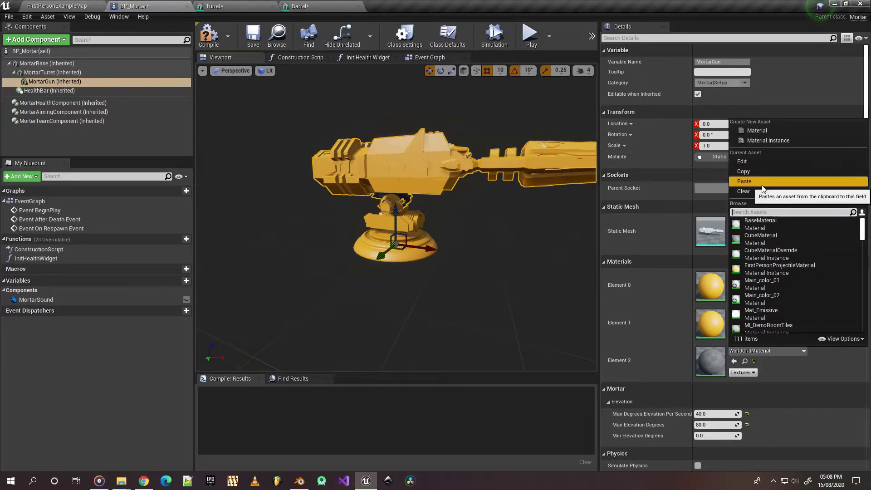
pyautogui.click(744, 181)
pyautogui.click(209, 37)
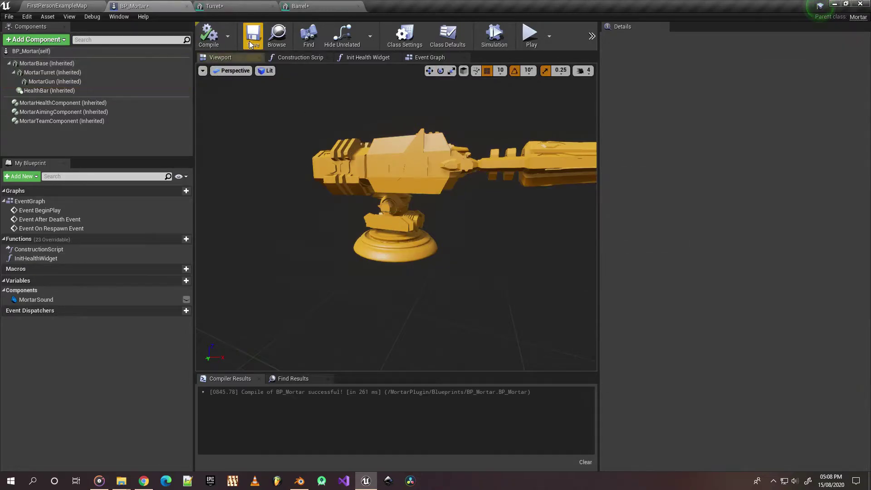
pyautogui.click(253, 37)
# Orbit to view the yellow mortar from the front-right, then go back to FirstPersonExampleMap
pyautogui.moveTo(395, 217); pyautogui.dragTo(435, 218, button='right')
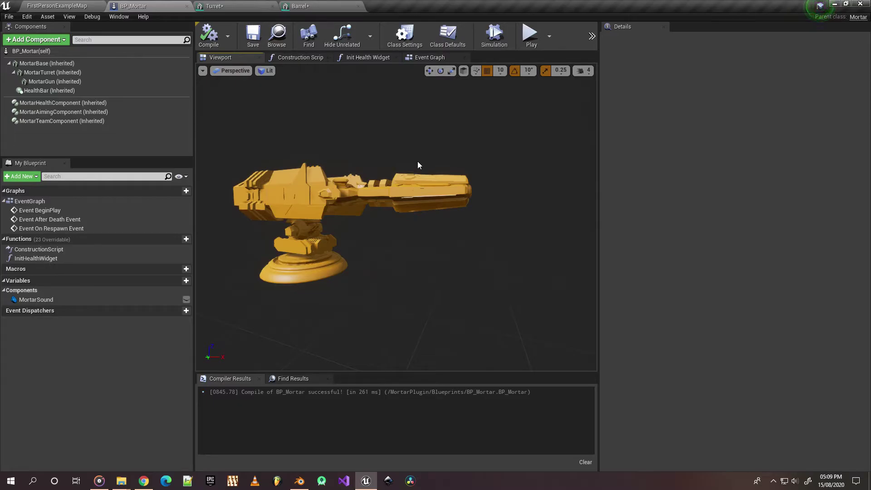
pyautogui.moveTo(418, 165)
pyautogui.mouseDown(button='right')
pyautogui.moveTo(458, 177)
pyautogui.moveTo(567, 181)
pyautogui.moveTo(416, 161)
pyautogui.mouseUp(button='right')
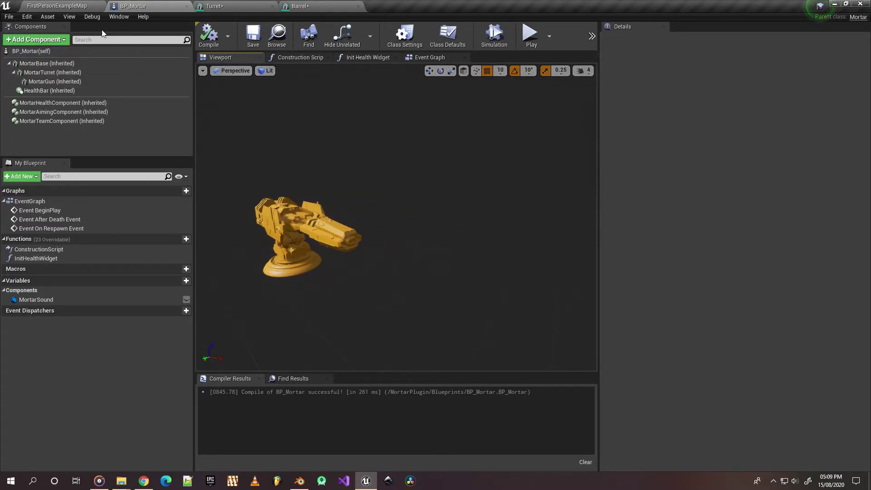
pyautogui.click(65, 5)
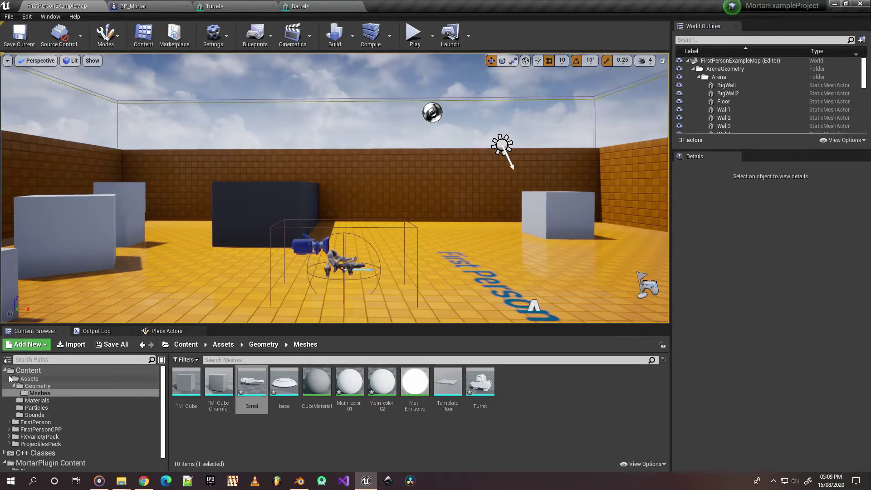
# Open BP_MortarProjectile from MortarPlugin Content > Blueprints in the full Blueprint editor
pyautogui.click(49, 462)
pyautogui.doubleClick(186, 381)
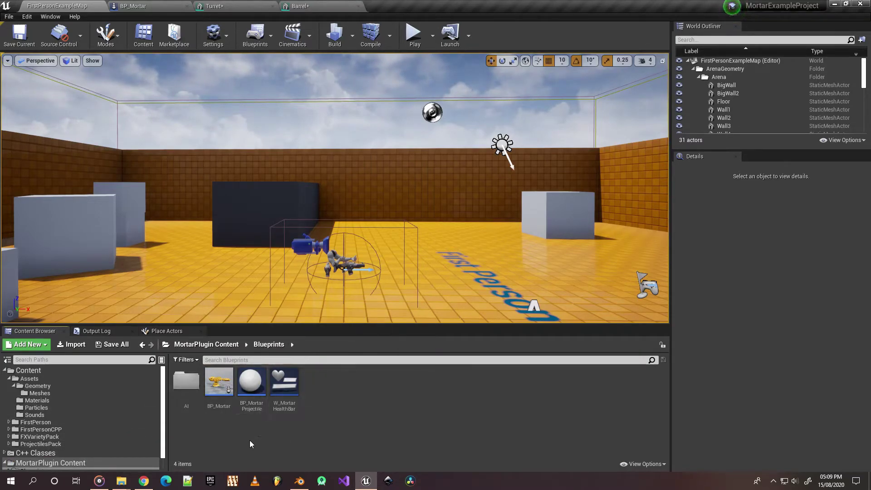
pyautogui.doubleClick(252, 403)
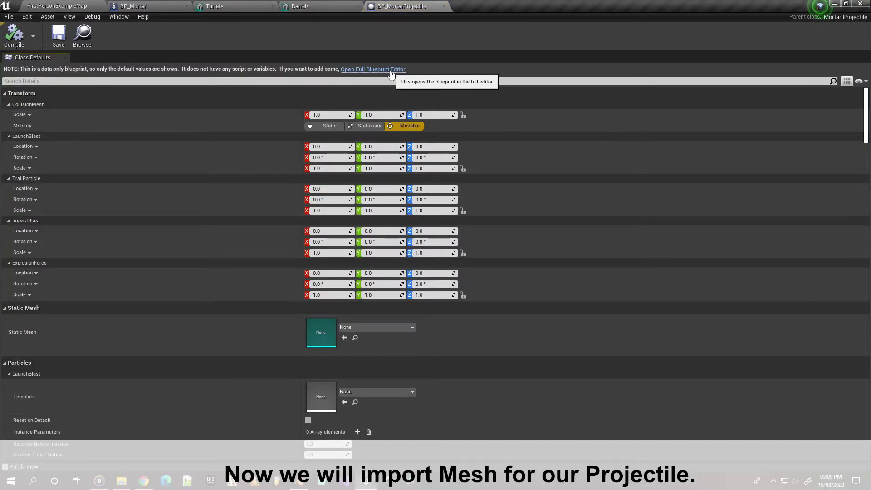
pyautogui.click(390, 70)
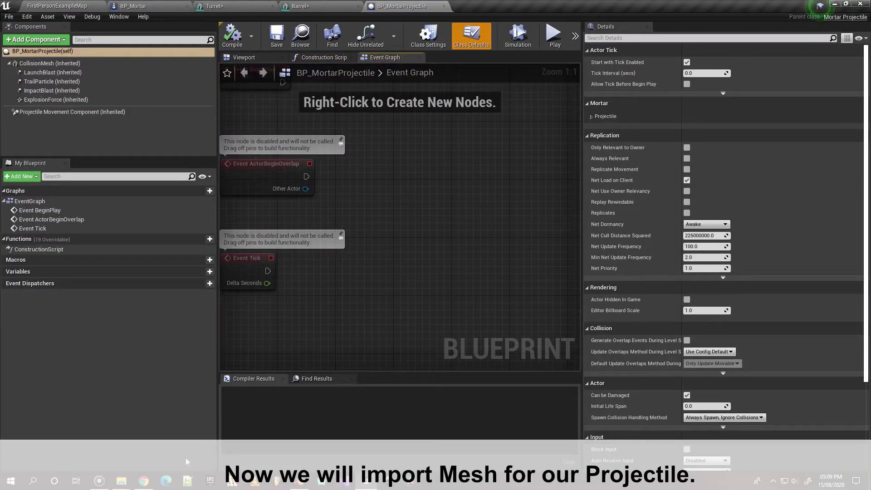
pyautogui.moveTo(117, 485)
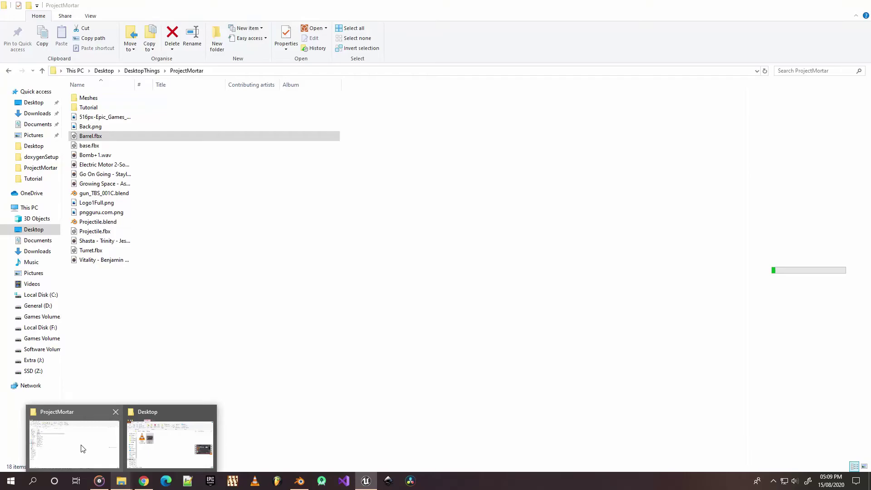
# Open Projectile.blend from the ProjectMortar folder in Blender to inspect it, then close it
pyautogui.click(83, 449)
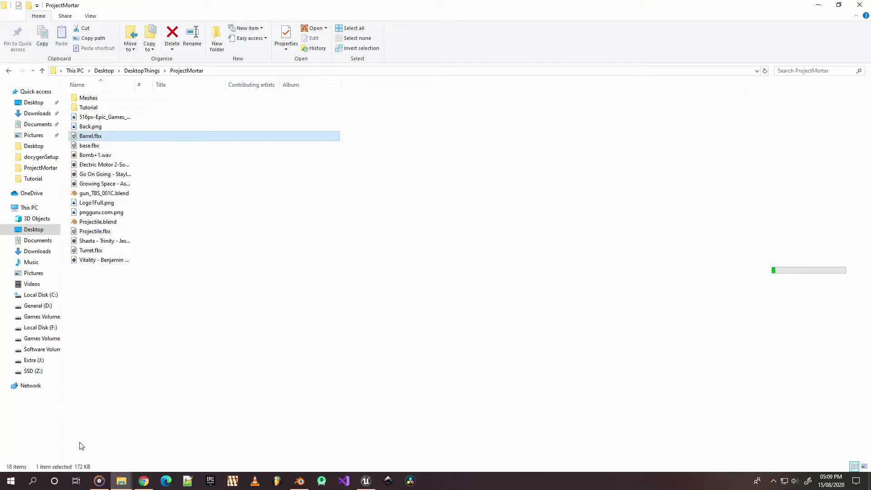
pyautogui.click(106, 223)
pyautogui.doubleClick(106, 223)
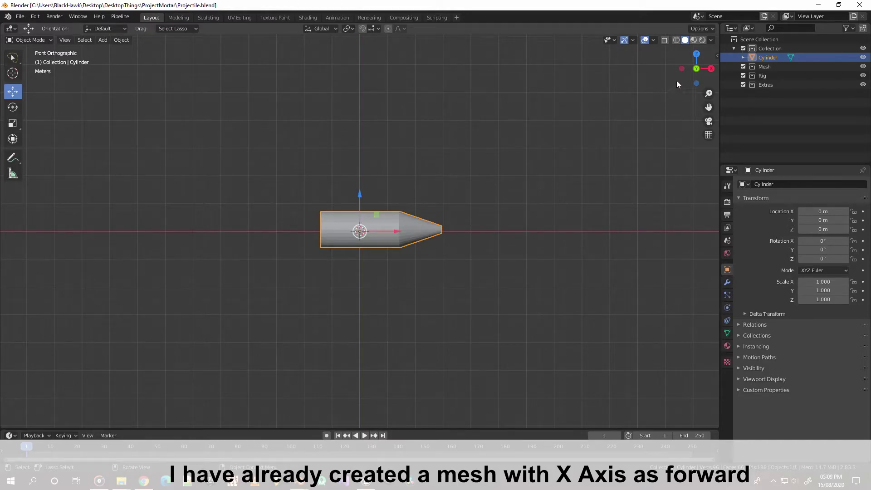
pyautogui.click(853, 7)
# Close the other Blender window with the gun model without saving
pyautogui.click(299, 480)
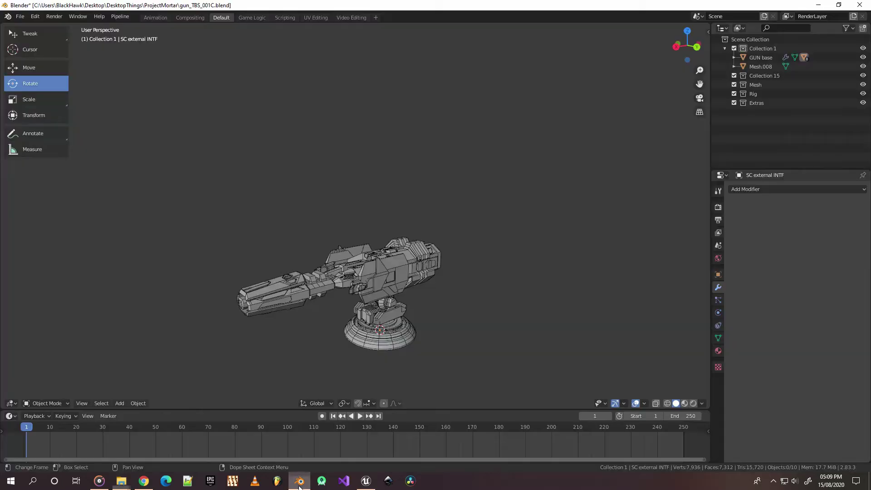
pyautogui.click(865, 4)
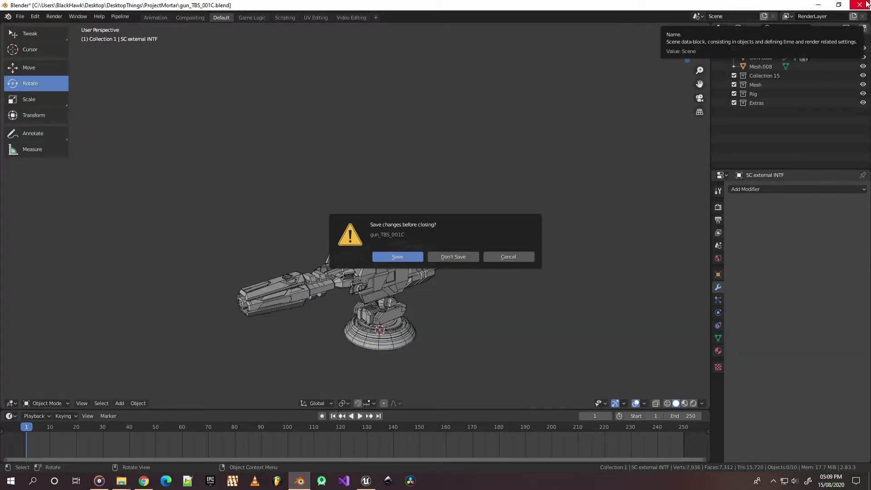
pyautogui.click(458, 256)
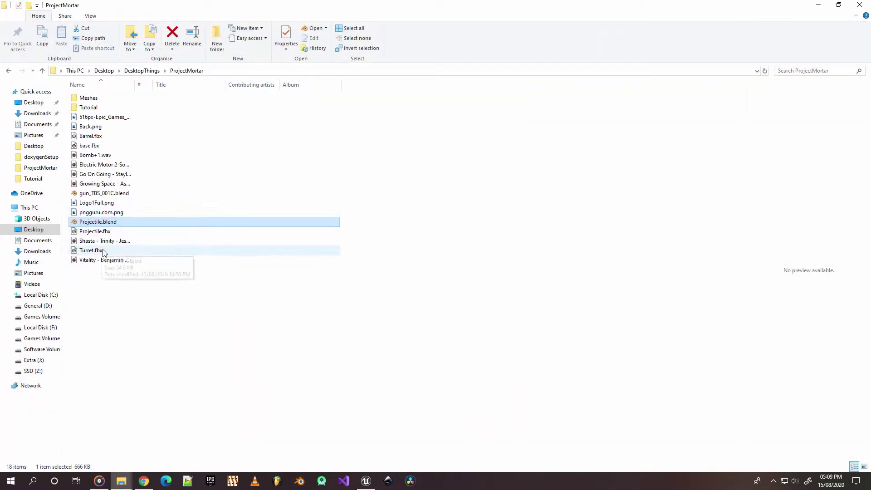
# Import Projectile.fbx into the Geometry folder as a static mesh with uniform scale 1
pyautogui.click(104, 232)
pyautogui.moveTo(104, 233); pyautogui.dragTo(367, 483)
pyautogui.moveTo(59, 7)
pyautogui.mouseDown()
pyautogui.moveTo(38, 384)
pyautogui.moveTo(45, 384)
pyautogui.mouseUp()
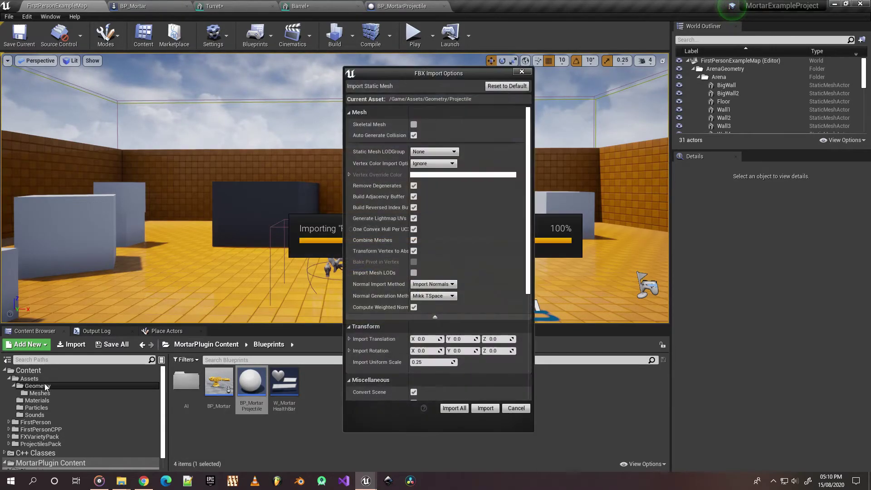
pyautogui.click(425, 361)
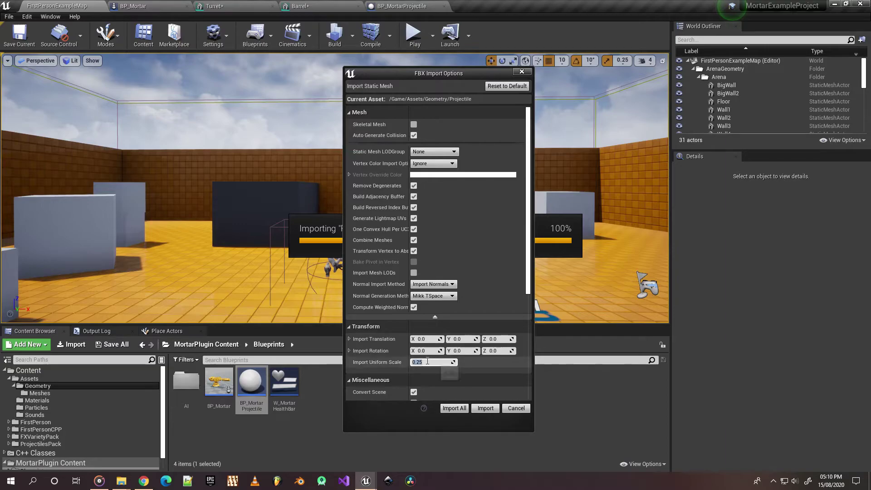
pyautogui.write('0.1')
pyautogui.click(486, 406)
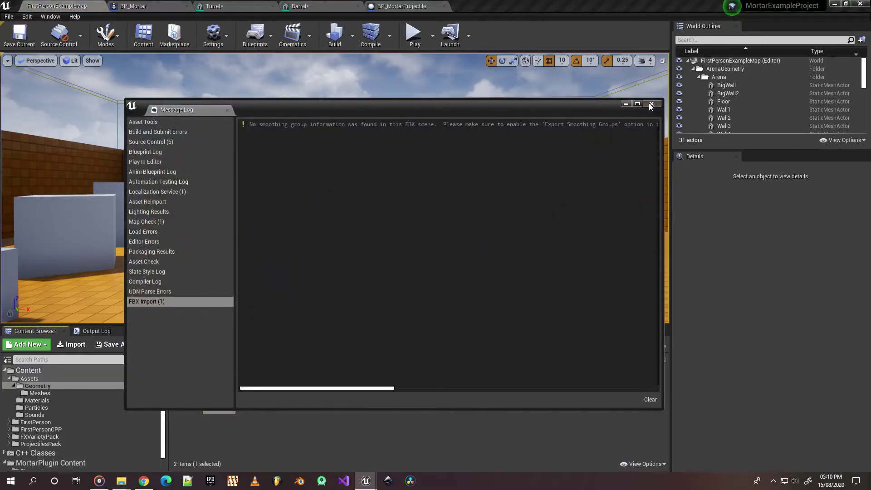
pyautogui.click(651, 104)
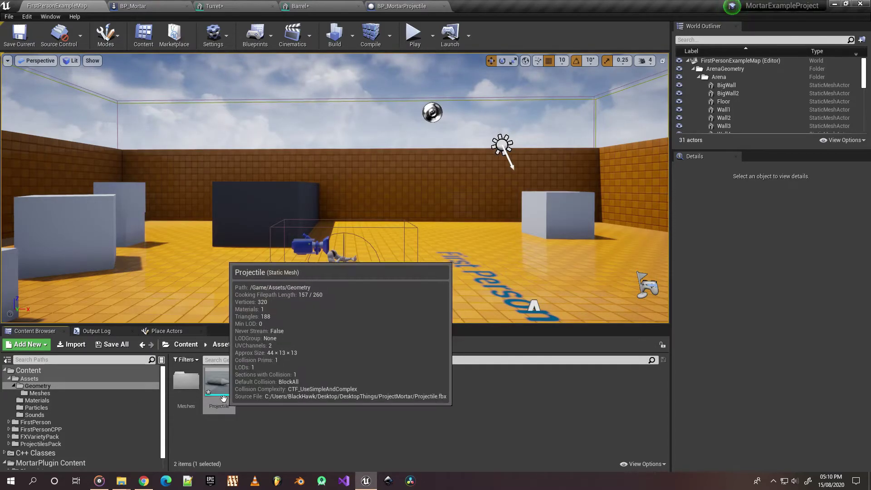
# Move the Projectile asset into the Meshes folder and open that folder
pyautogui.moveTo(219, 383); pyautogui.dragTo(197, 403)
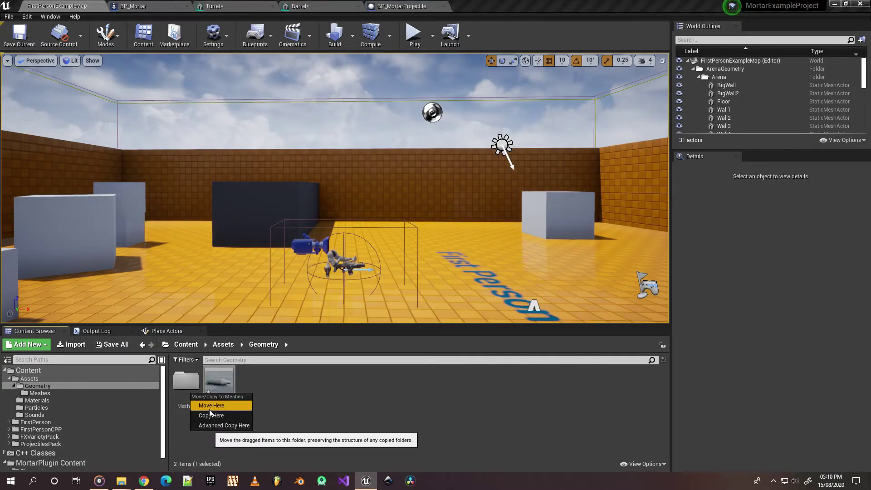
pyautogui.click(210, 408)
pyautogui.click(189, 393)
pyautogui.doubleClick(189, 393)
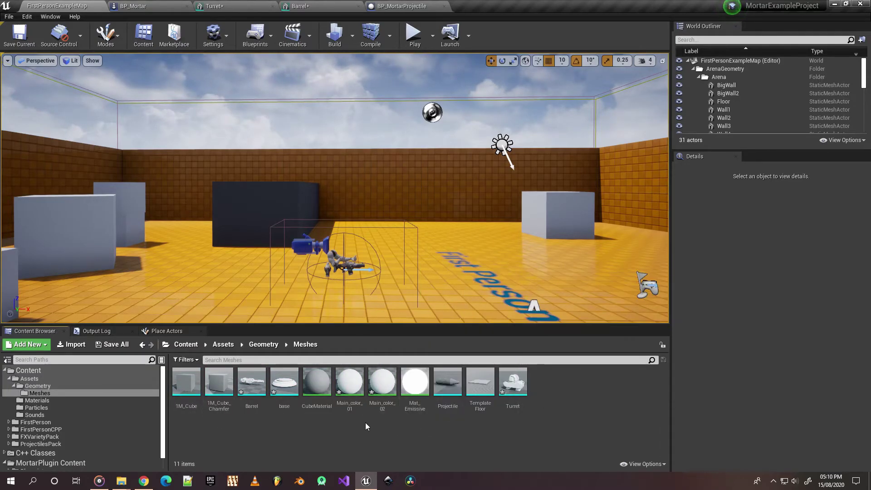
# Open BP_Mortar from MortarPlugin Blueprints and select its MortarGun component
pyautogui.doubleClick(7, 373)
pyautogui.click(4, 370)
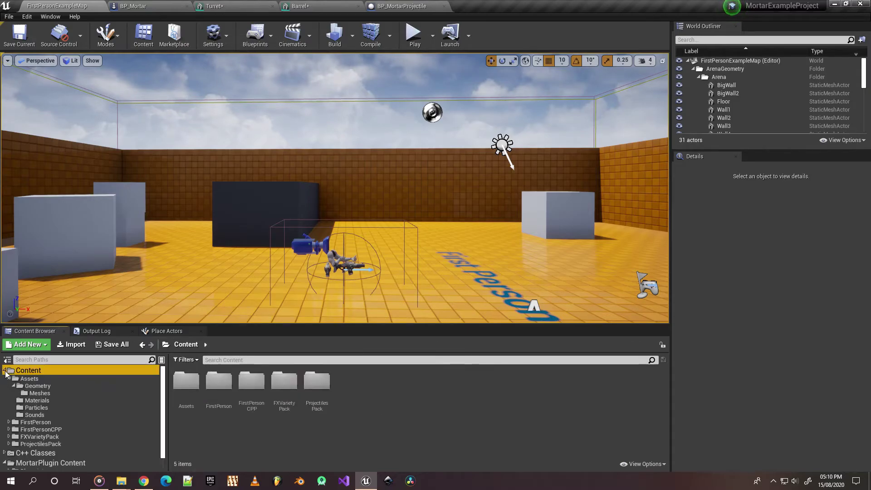
pyautogui.scroll(-1, 43, 426)
pyautogui.click(49, 456)
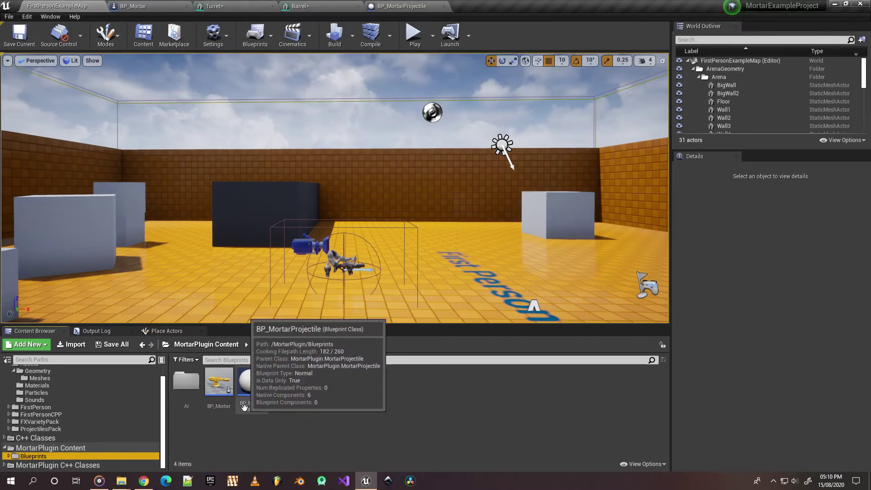
pyautogui.doubleClick(219, 383)
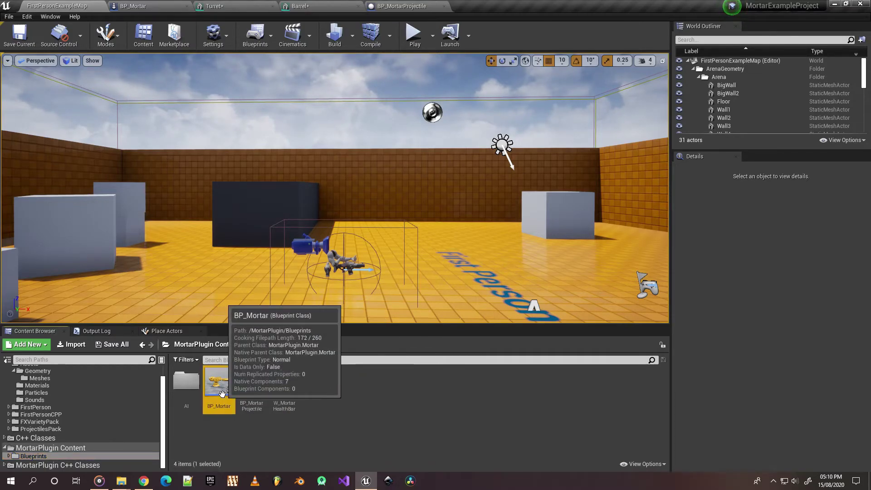
pyautogui.click(343, 243)
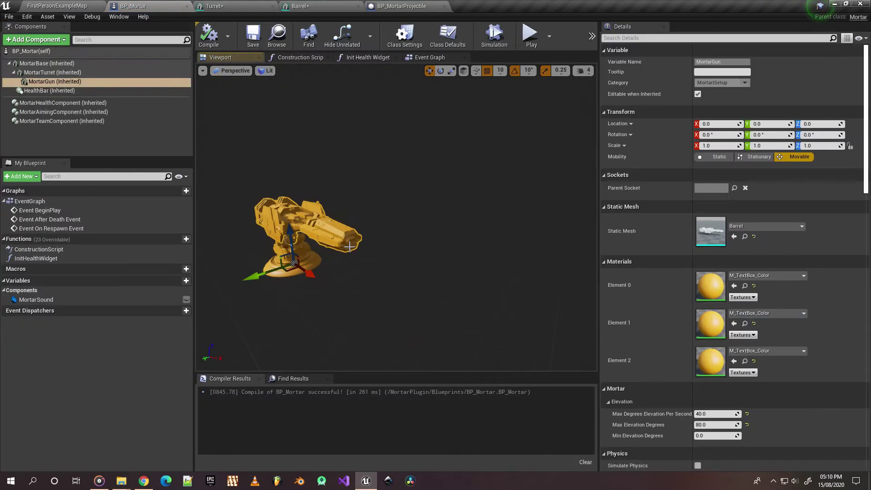
# Create a new socket named Projectile on the Barrel static mesh
pyautogui.click(299, 6)
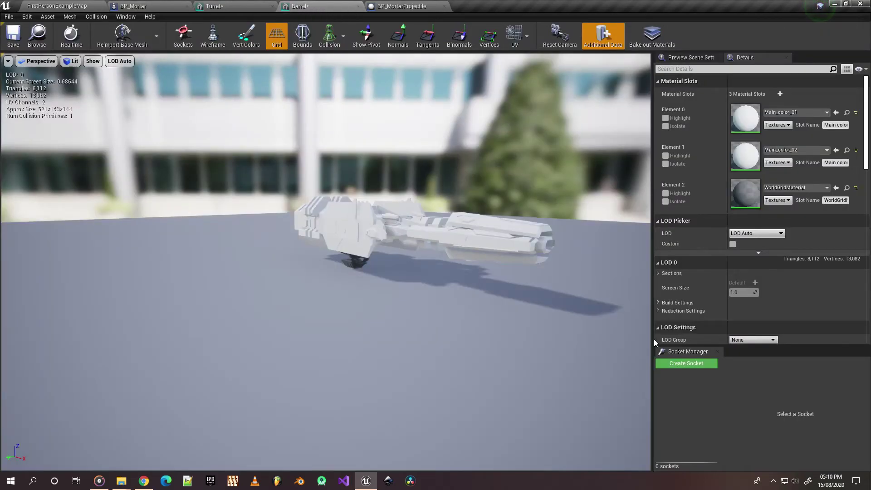
pyautogui.click(687, 364)
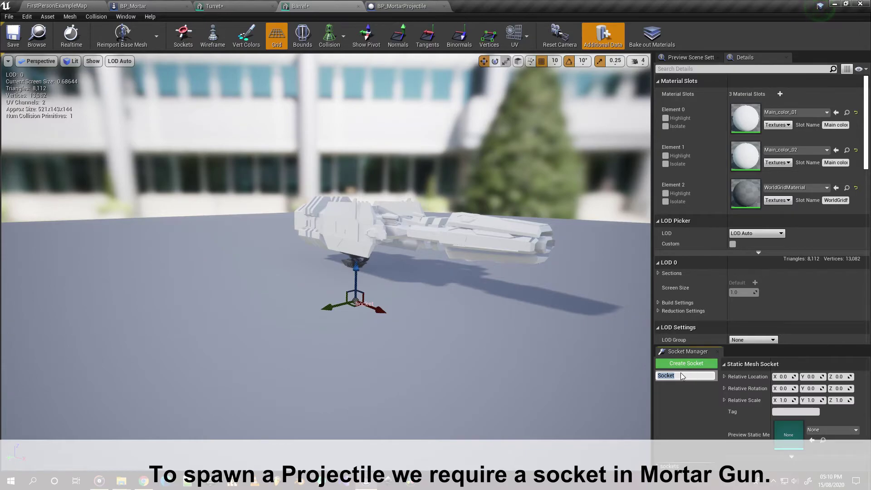
pyautogui.write('Projectil')
pyautogui.press('Return')
# Position the Projectile socket beyond the muzzle at X 400, Z 160, then save all assets
pyautogui.click(74, 62)
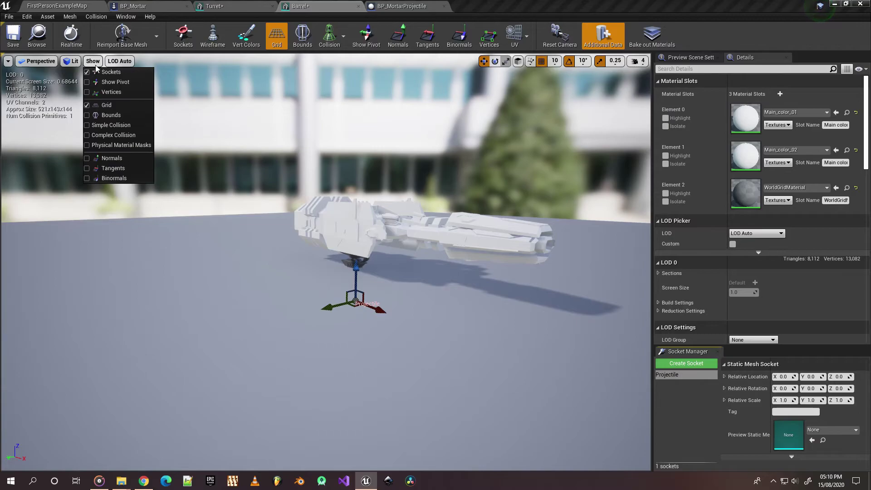
pyautogui.click(38, 62)
pyautogui.click(45, 91)
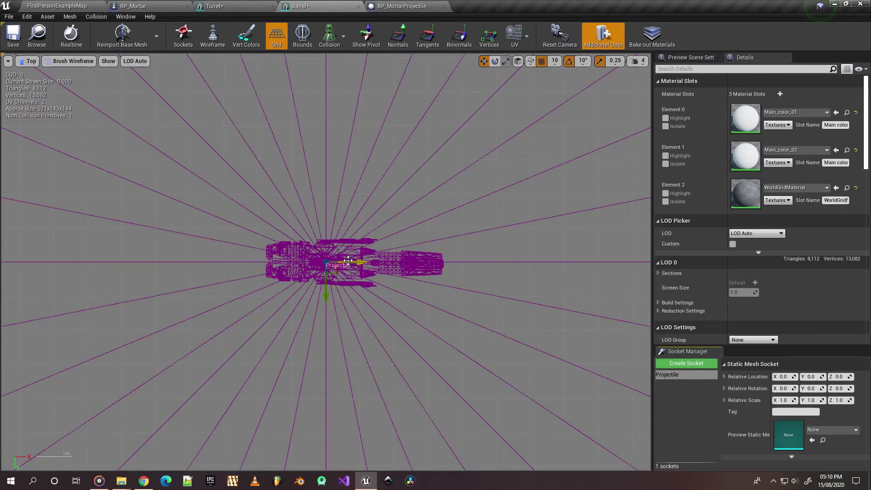
pyautogui.moveTo(344, 264); pyautogui.dragTo(474, 264)
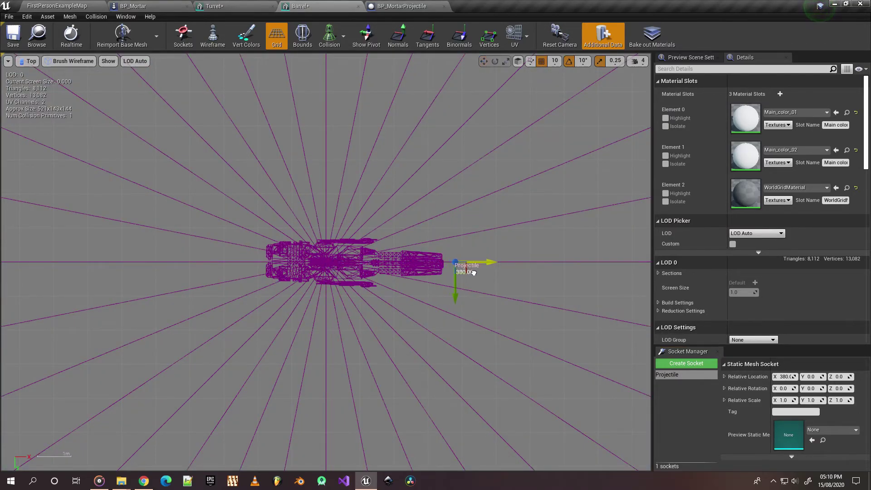
pyautogui.click(28, 61)
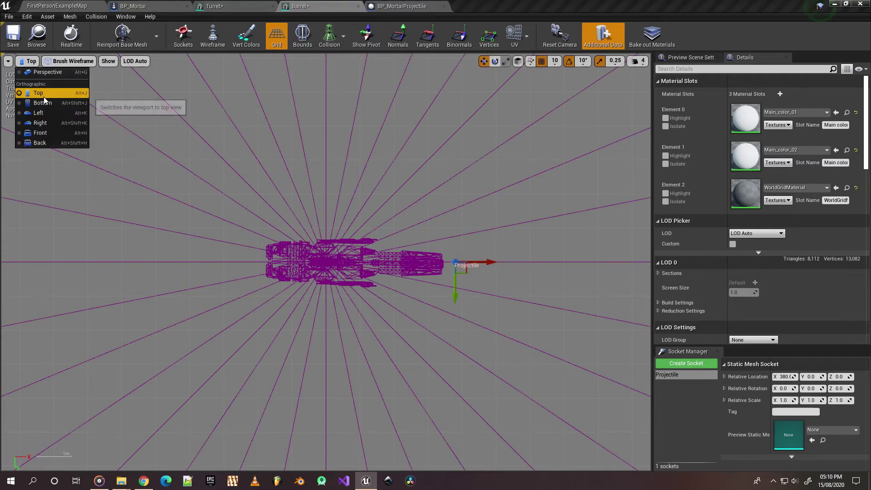
pyautogui.click(48, 113)
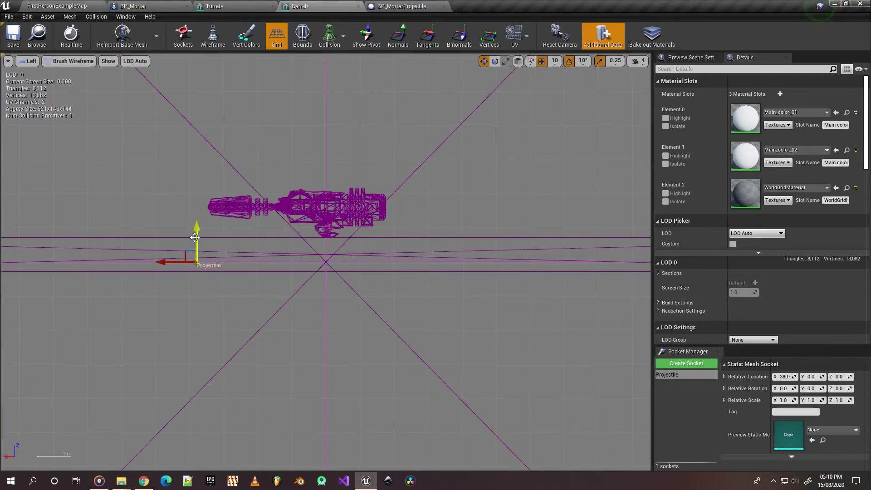
pyautogui.moveTo(194, 237)
pyautogui.mouseDown()
pyautogui.moveTo(194, 182)
pyautogui.moveTo(179, 198)
pyautogui.mouseUp()
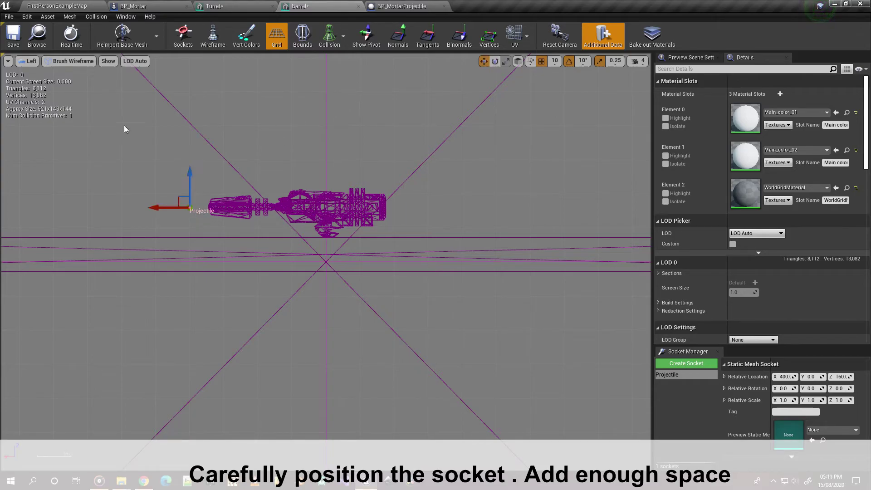
pyautogui.click(29, 61)
pyautogui.click(38, 72)
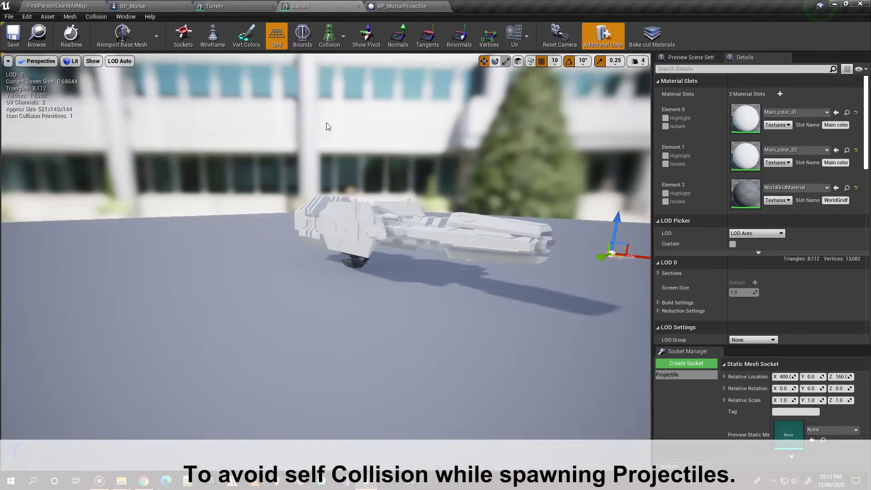
pyautogui.moveTo(620, 95)
pyautogui.mouseDown()
pyautogui.moveTo(498, 98)
pyautogui.moveTo(616, 107)
pyautogui.mouseUp()
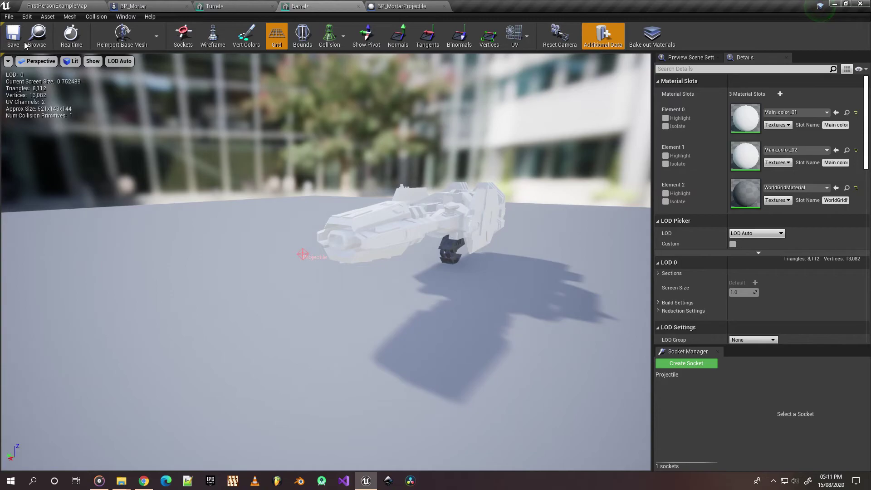
pyautogui.click(9, 16)
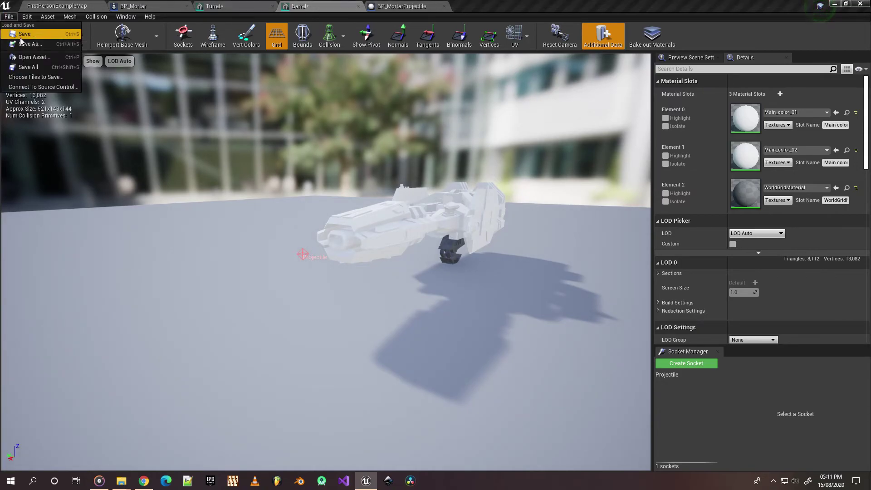
pyautogui.click(50, 67)
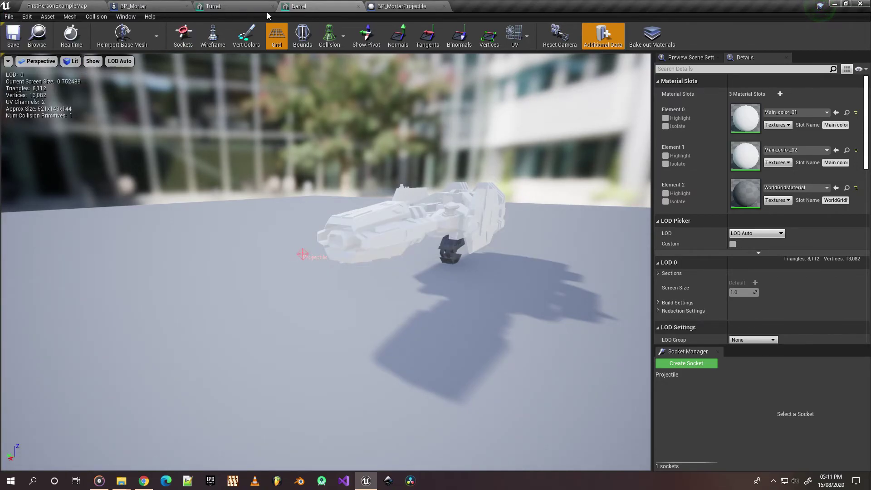
# Assign the Projectile static mesh to BP_MortarProjectile's CollisionMesh component
pyautogui.click(393, 6)
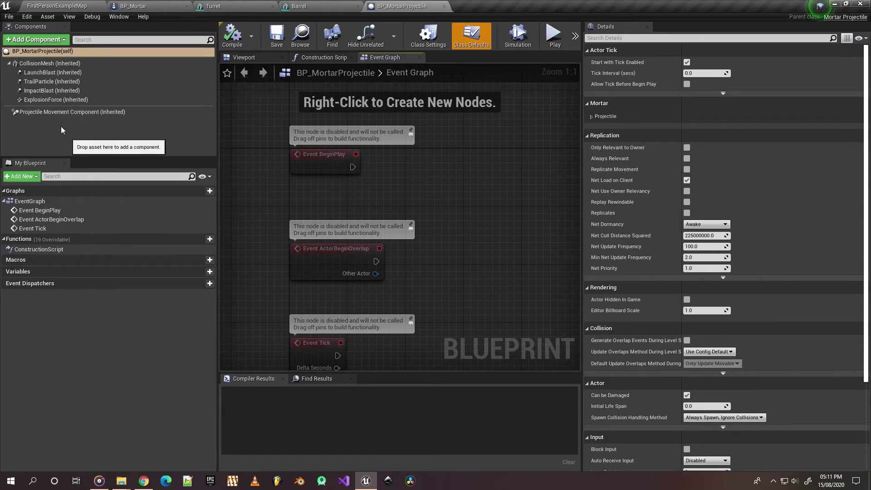
pyautogui.click(49, 52)
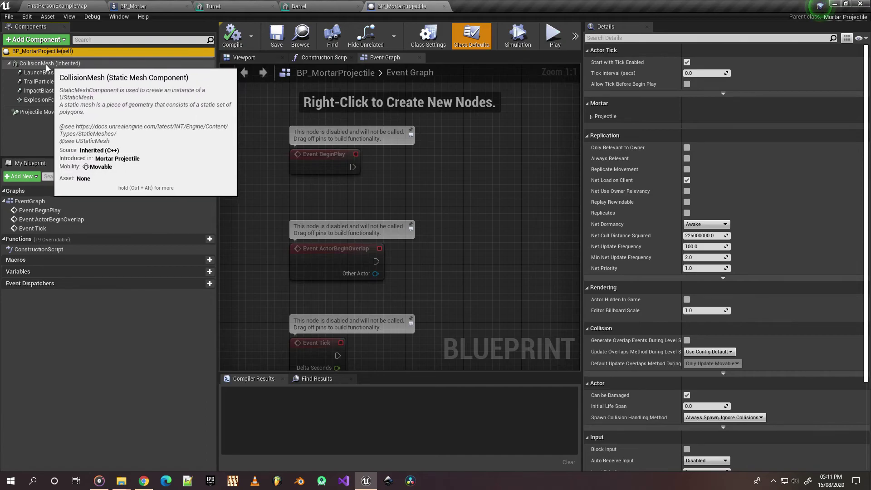
pyautogui.click(42, 65)
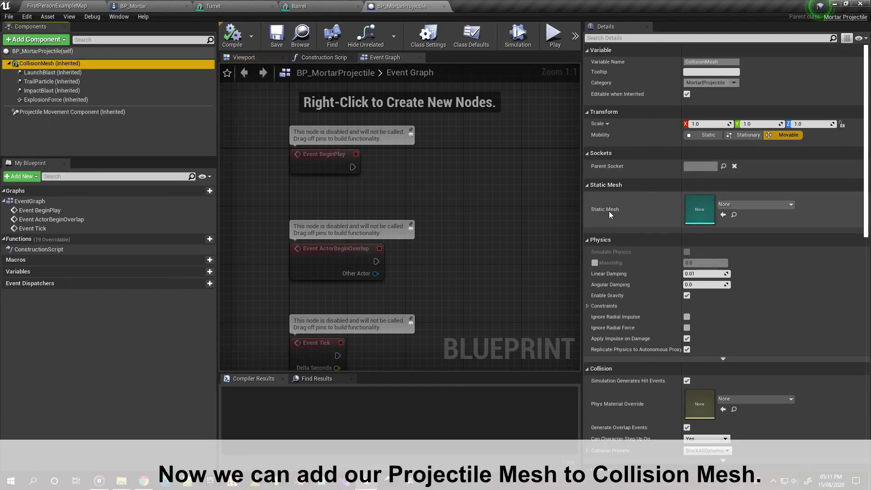
pyautogui.click(254, 58)
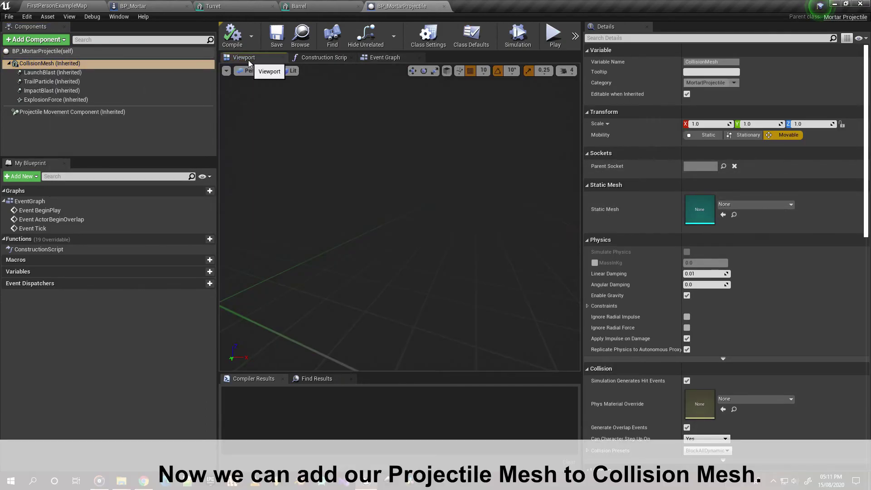
pyautogui.click(745, 204)
pyautogui.write('Pro')
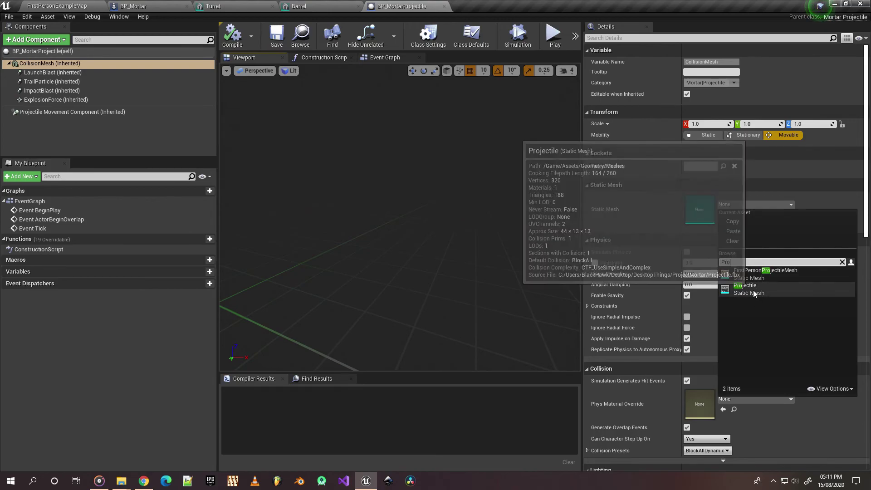
pyautogui.click(754, 292)
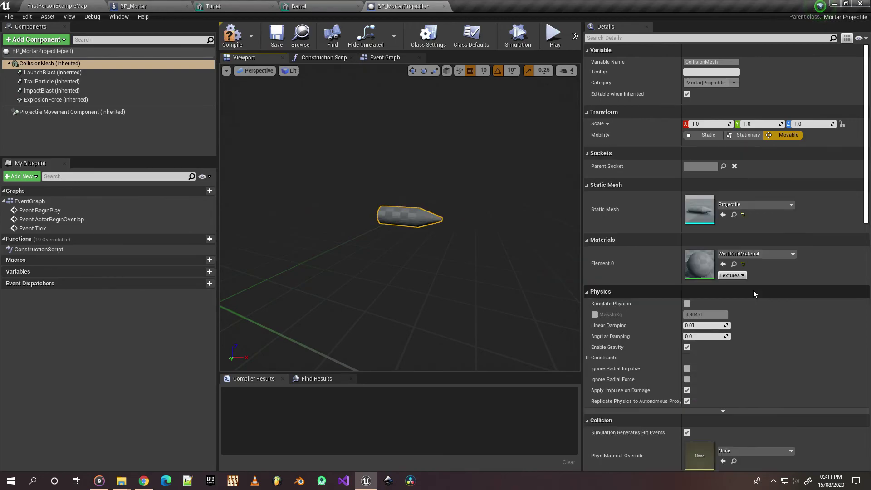
# Apply the yellow M_TextBox_Color material to CollisionMesh, then compile and save the Blueprint
pyautogui.click(755, 254)
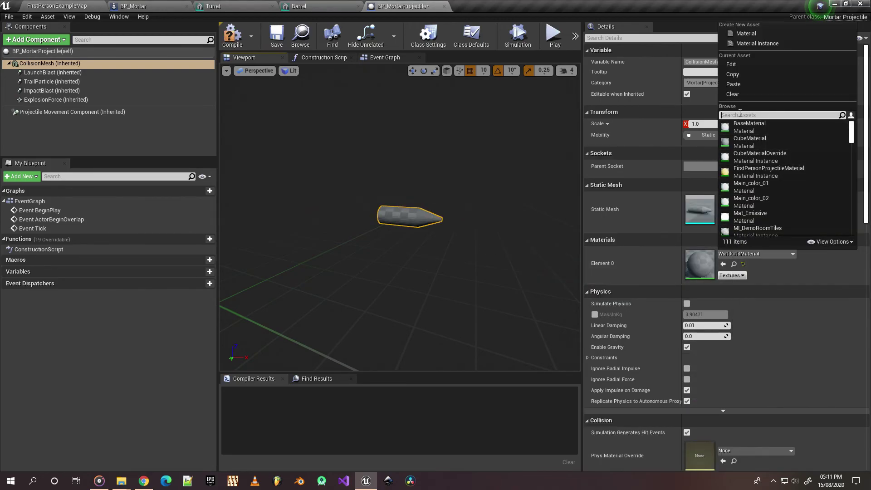
pyautogui.write('TextBox')
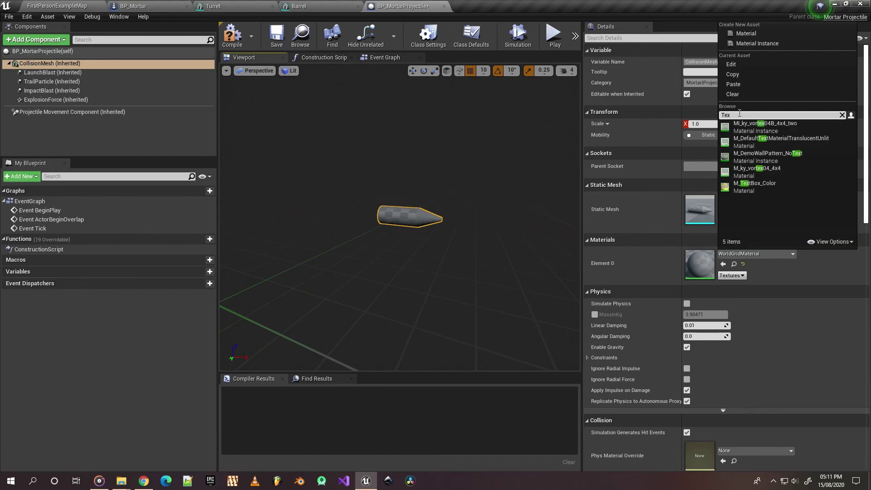
pyautogui.click(768, 156)
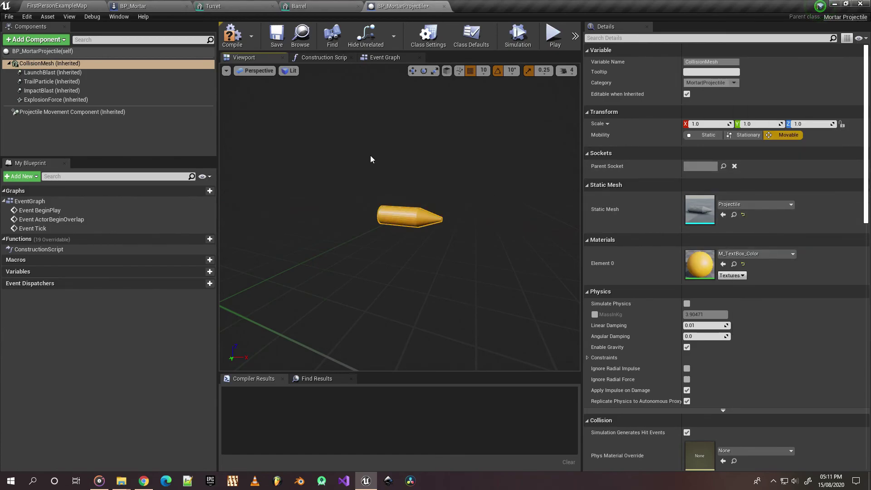
pyautogui.click(238, 43)
pyautogui.click(277, 46)
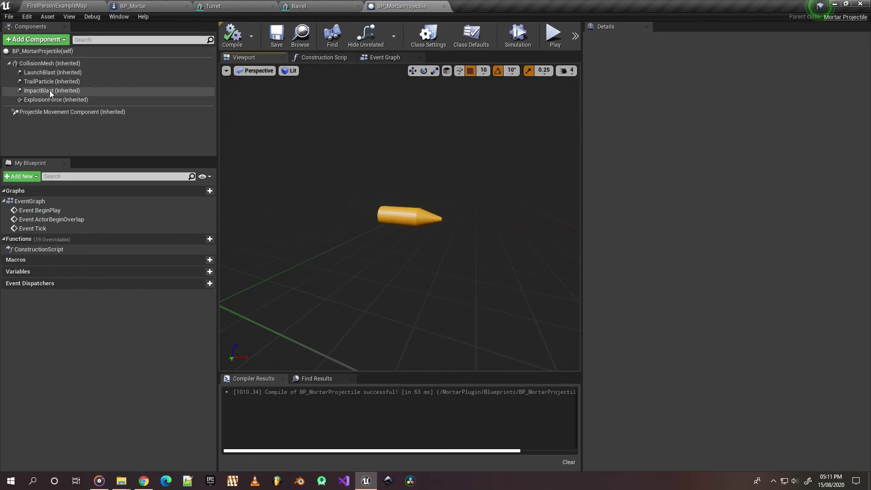
# Switch back to the FirstPersonExampleMap level tab
pyautogui.click(59, 8)
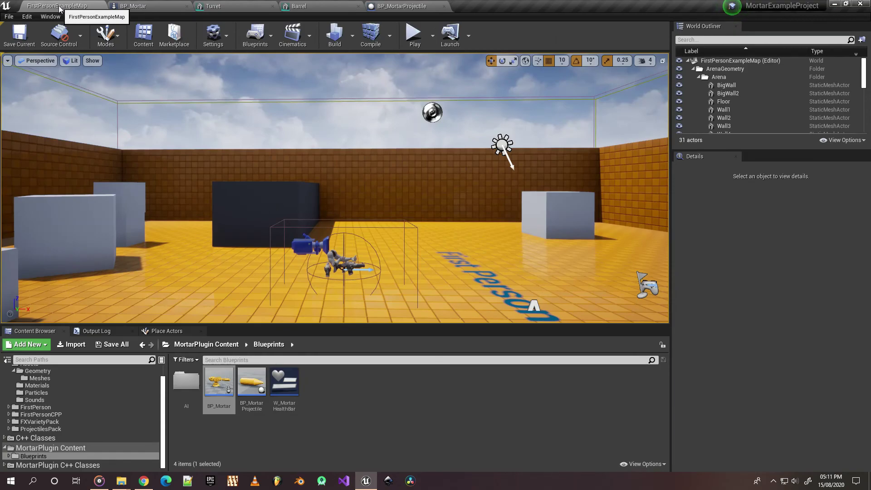